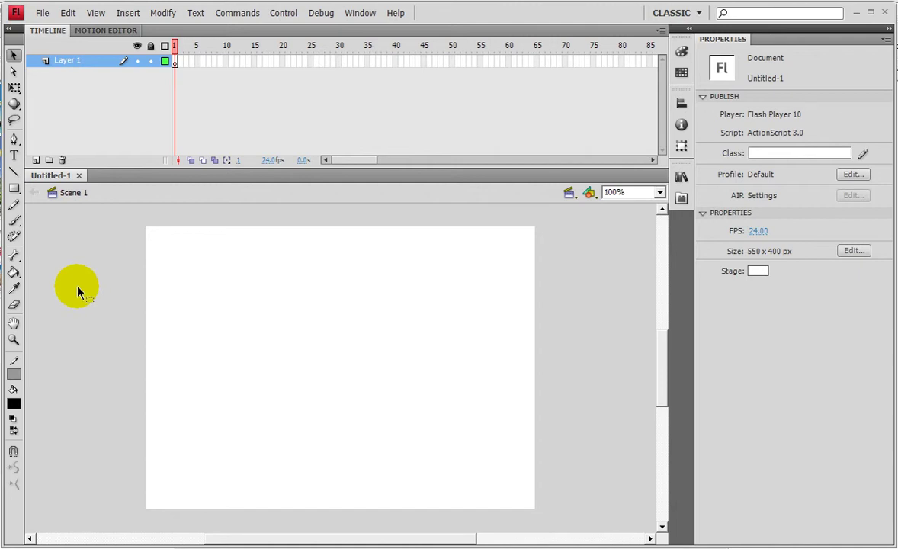
- Save the document in the 플래시 folder as 플래시학습17일차_눈내리는마을_무비속의무비클립.fla
click(43, 175)
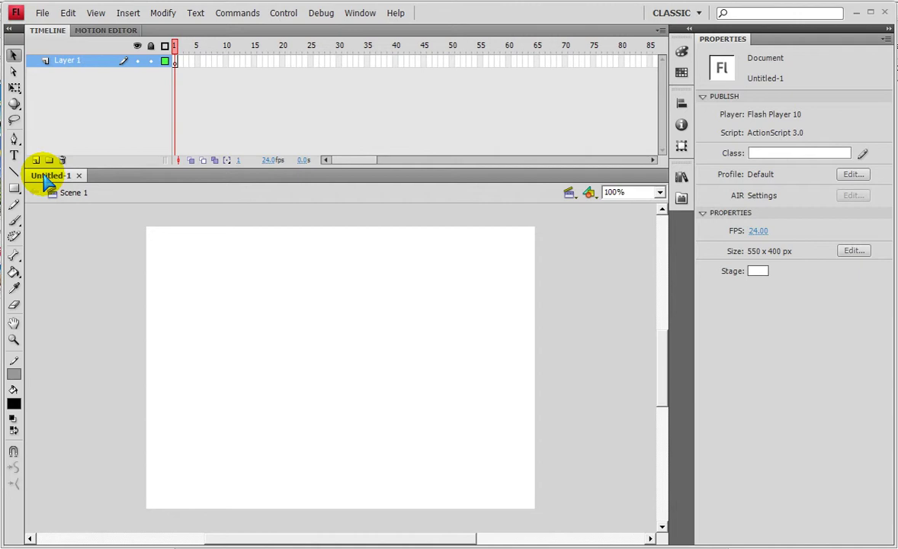
click(43, 14)
click(57, 108)
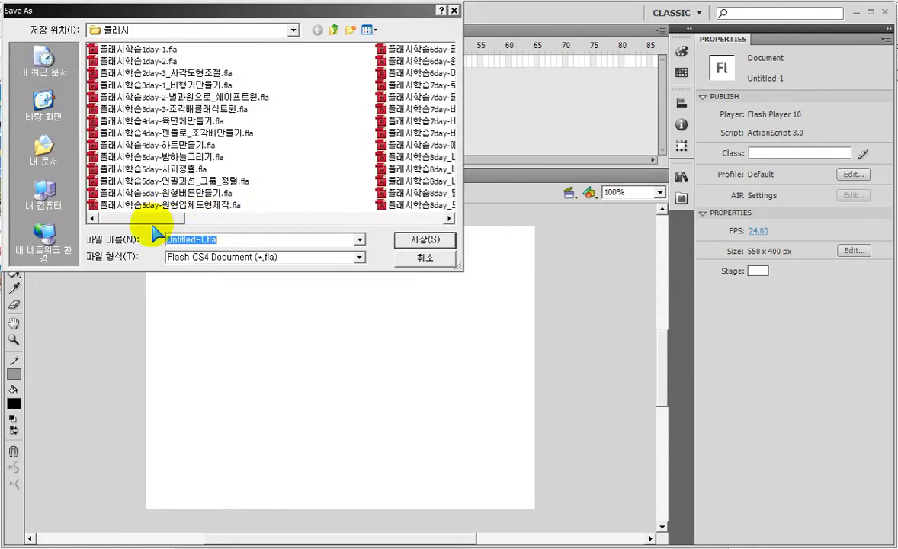
click(170, 215)
click(309, 218)
click(186, 156)
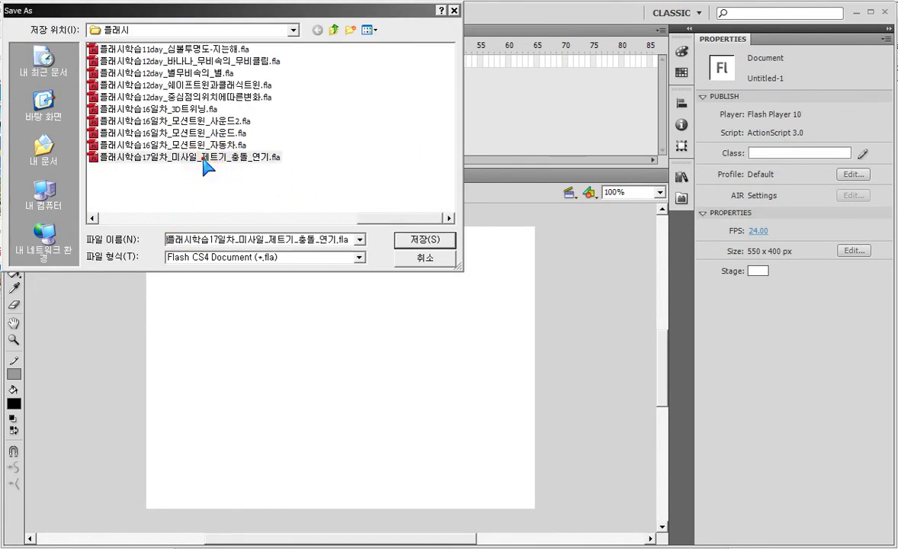
click(246, 239)
drag(246, 239, 349, 239)
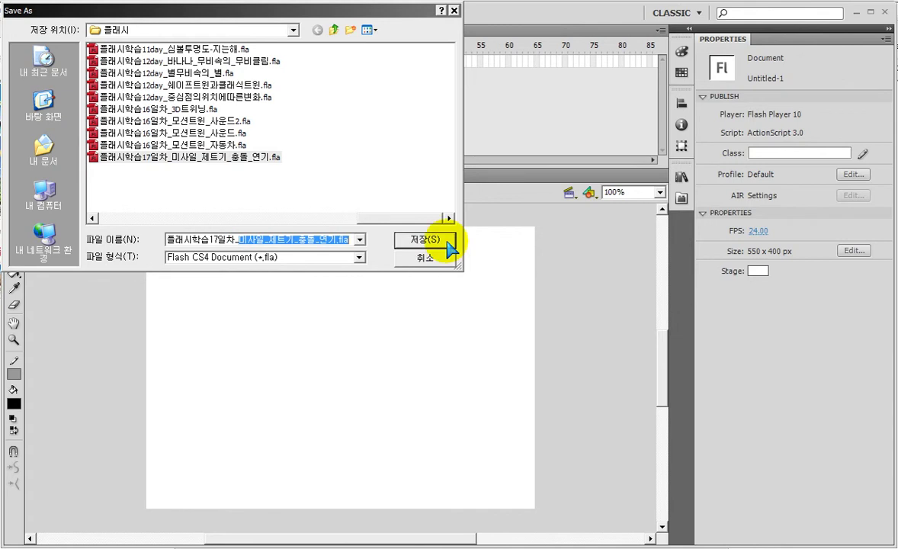
text(sns)
key(BackSpace)
key(BackSpace)
key(BackSpace)
text(ㄴ)
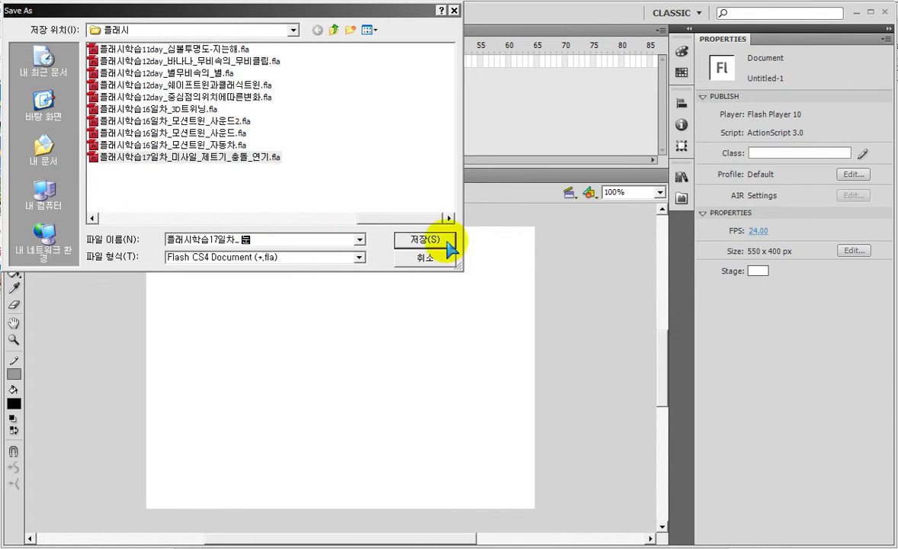
text(눈내림)
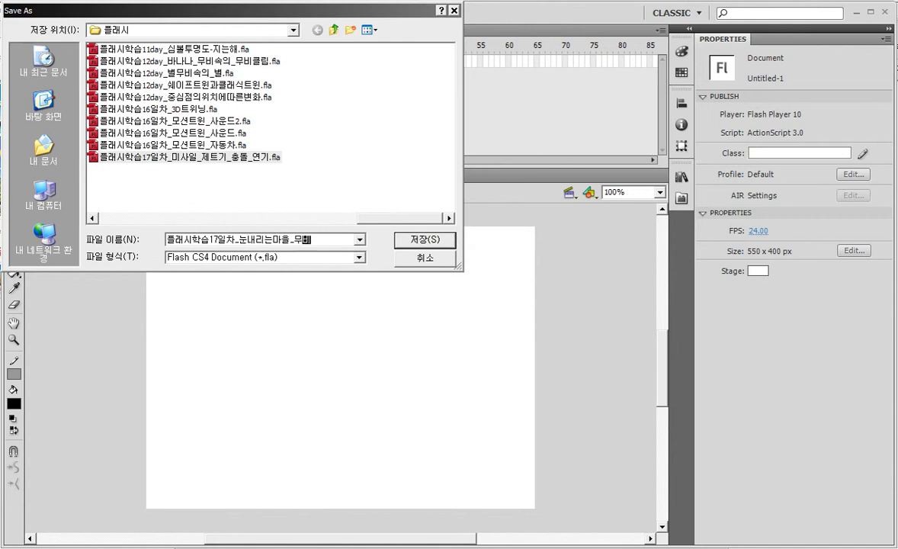
text(는마을_무비속의무비클립)
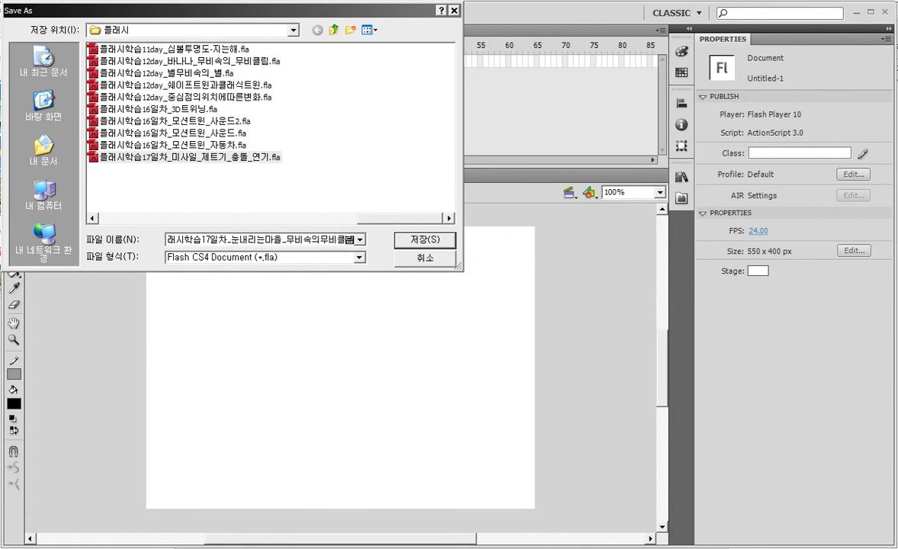
click(443, 240)
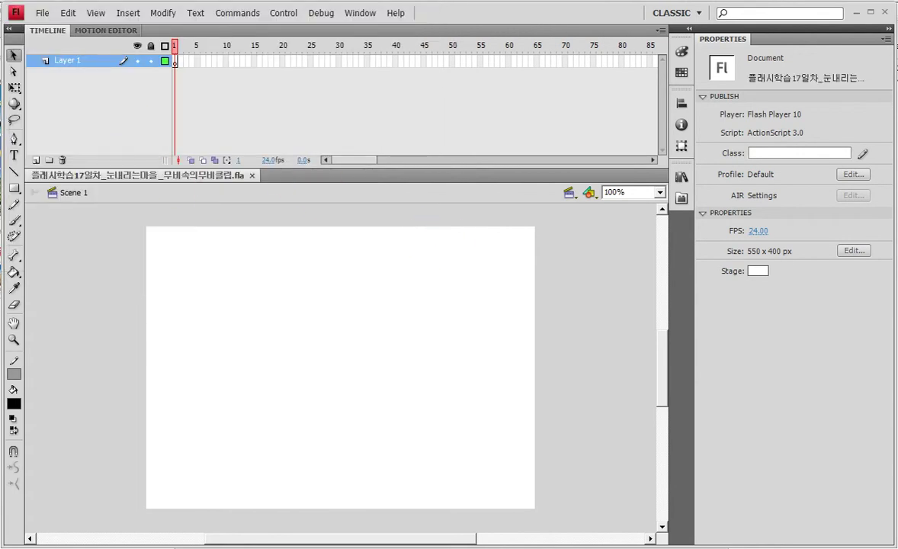
- Import Snow.jpg from the 제20강 folder onto the stage
click(42, 13)
mouse_move(63, 196)
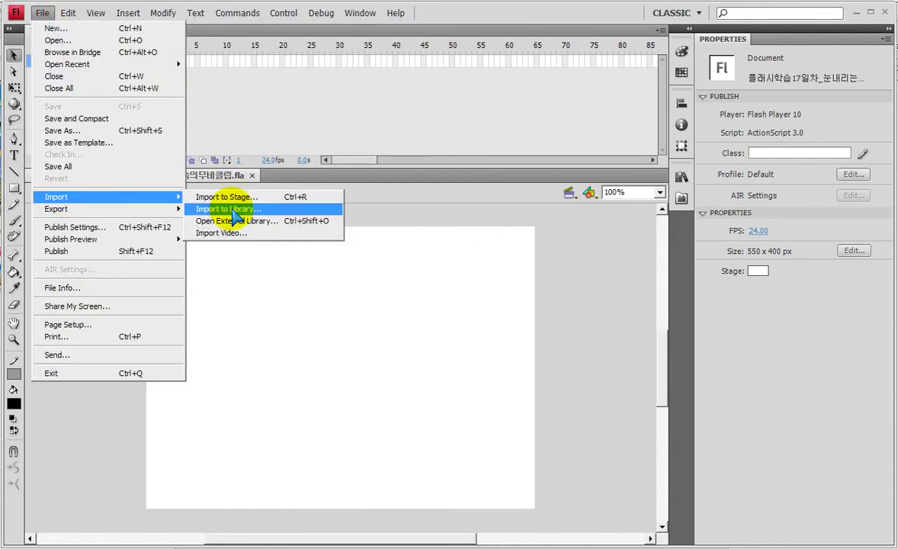
click(225, 197)
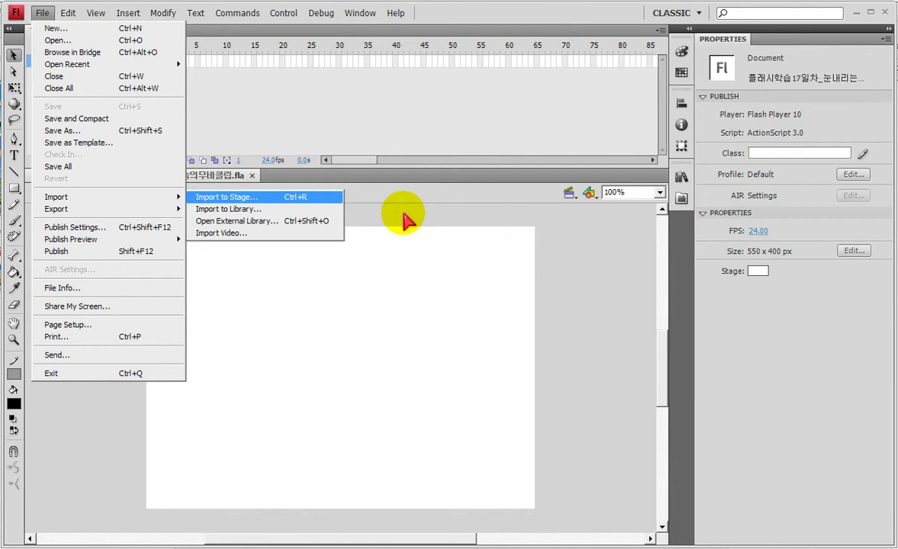
click(405, 219)
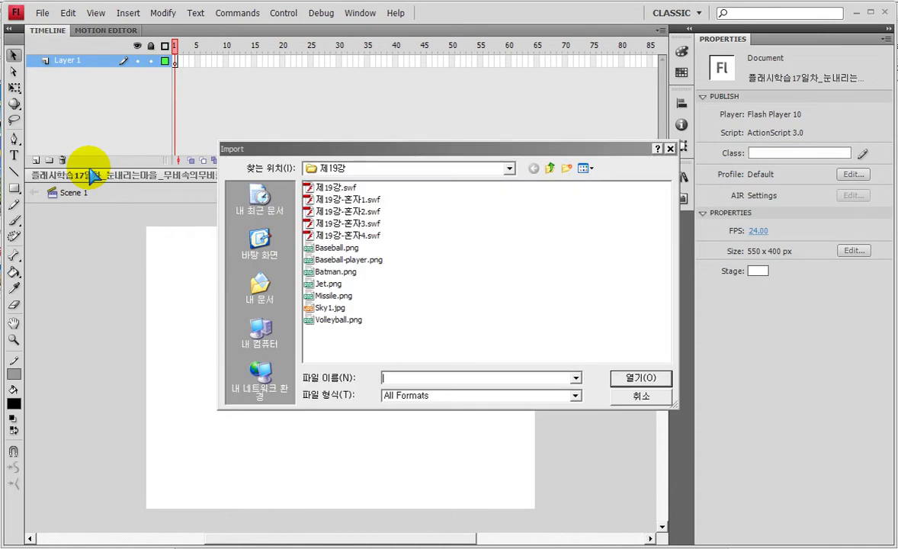
click(549, 169)
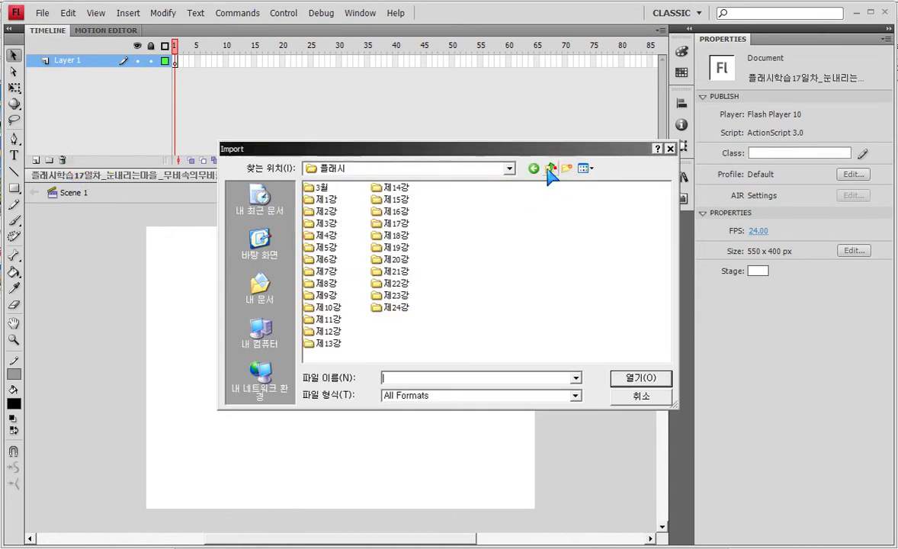
double_click(382, 261)
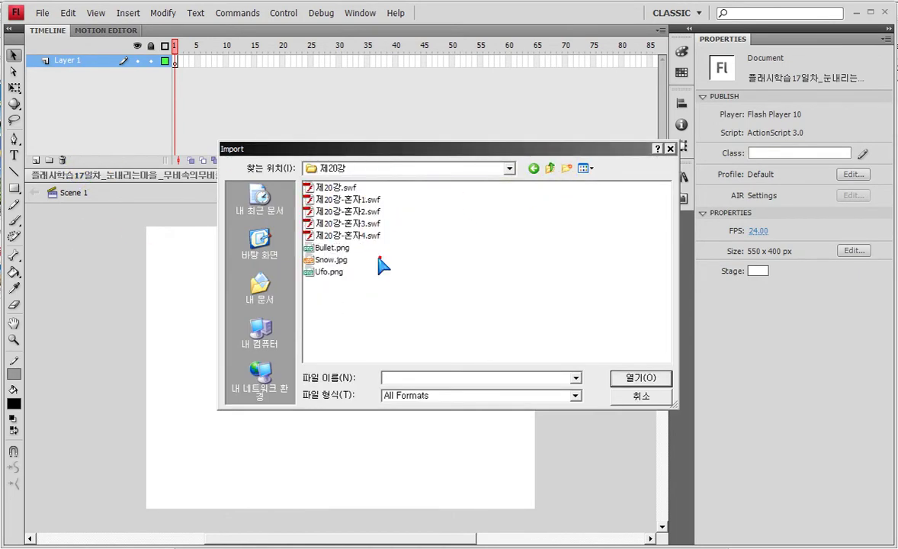
double_click(320, 260)
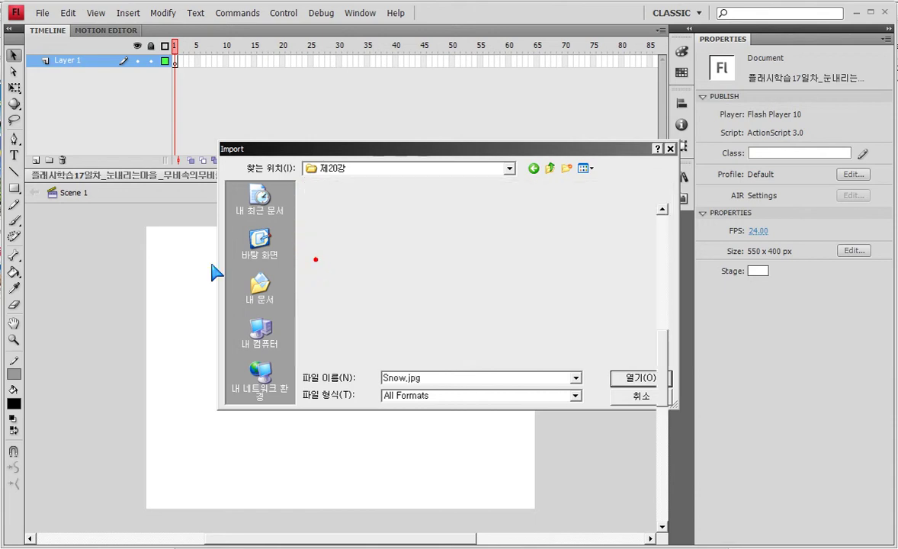
- Center the snow picture horizontally and vertically on the stage and lock Layer 1
click(682, 103)
click(565, 179)
click(551, 128)
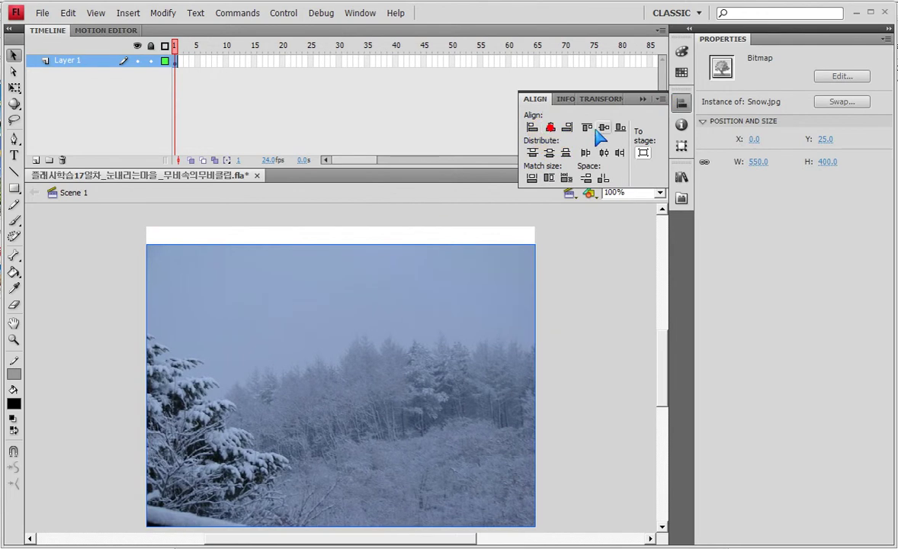
click(604, 128)
click(140, 73)
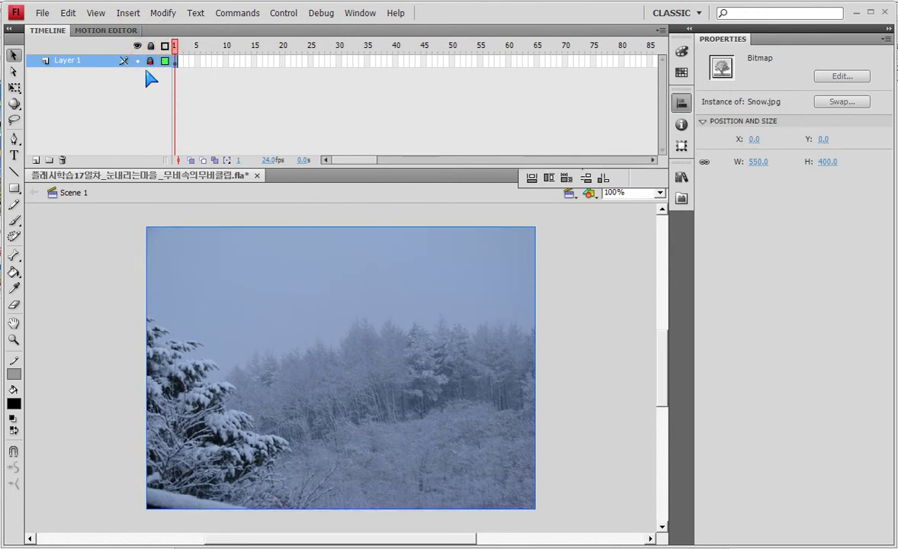
- Add a new layer and set the drawing colors to no stroke and a white-to-black radial gradient fill
click(35, 160)
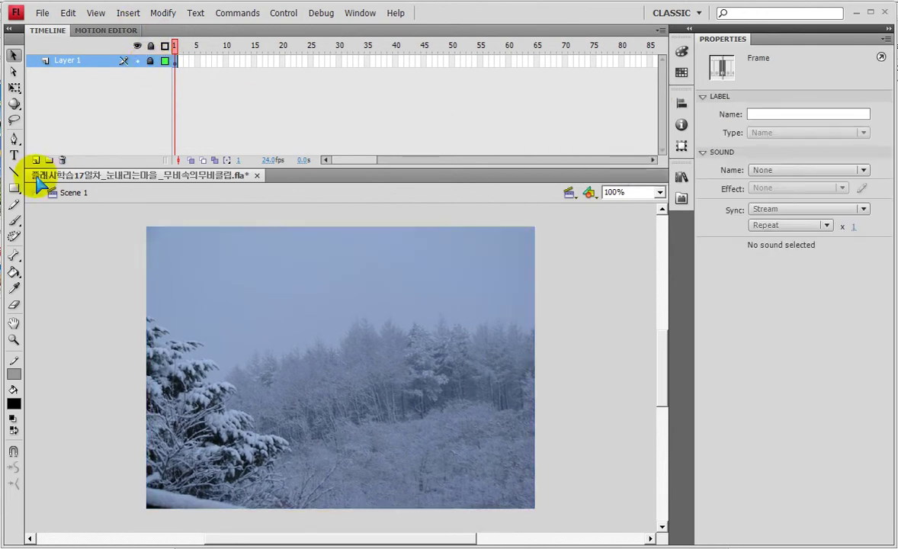
click(13, 374)
click(210, 390)
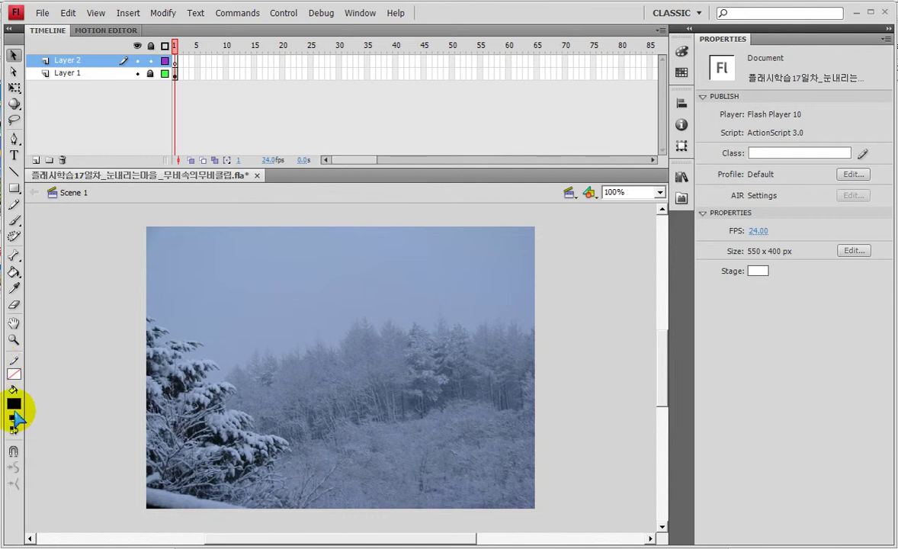
click(13, 408)
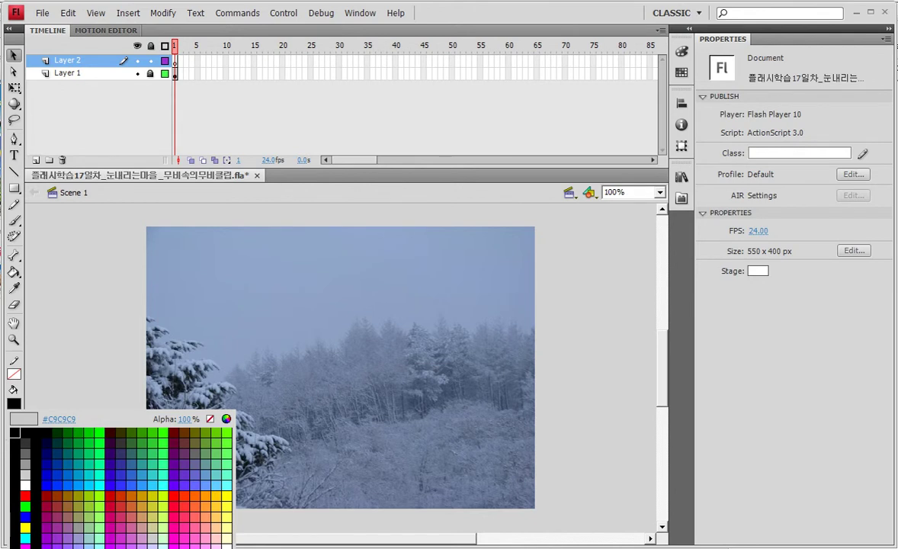
key(Return)
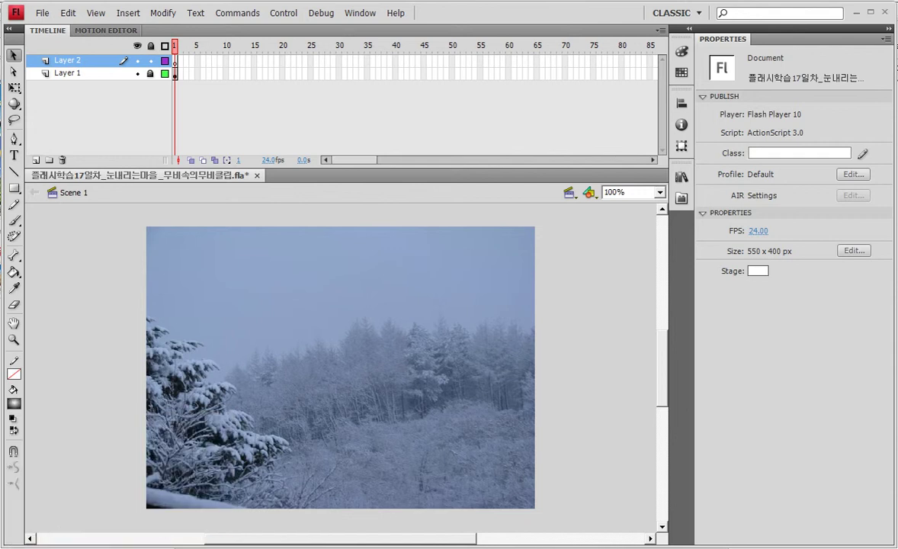
- Draw a circle about 27 px wide on Layer 2 with the Oval tool, and hide Layer 1
click(14, 189)
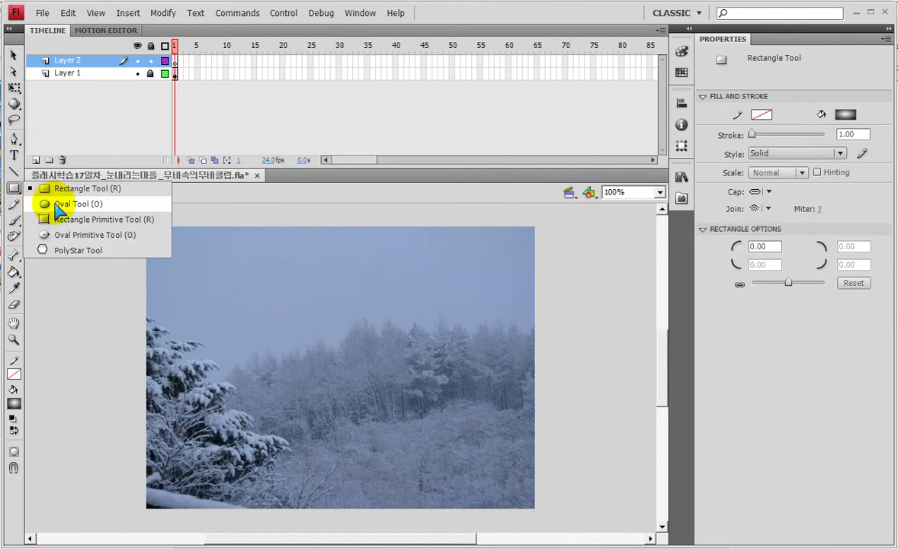
click(57, 204)
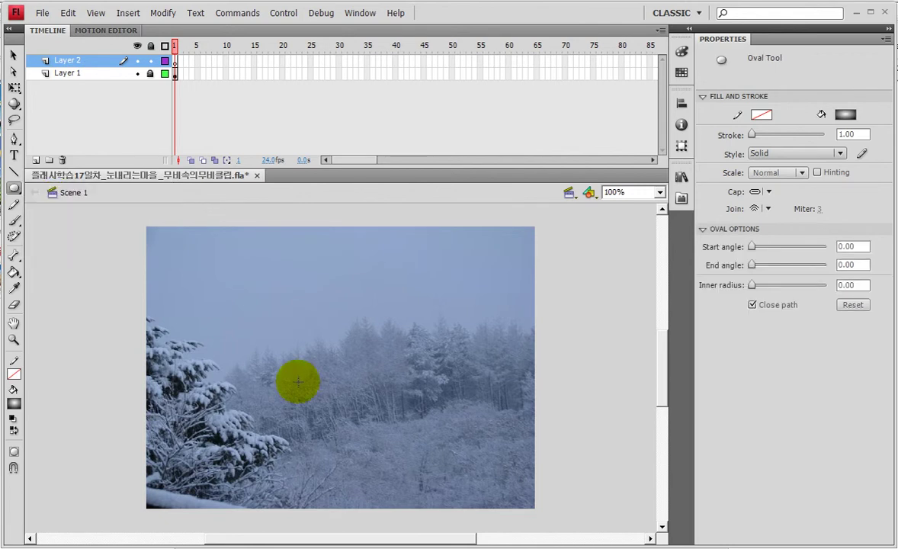
drag(282, 325, 293, 342)
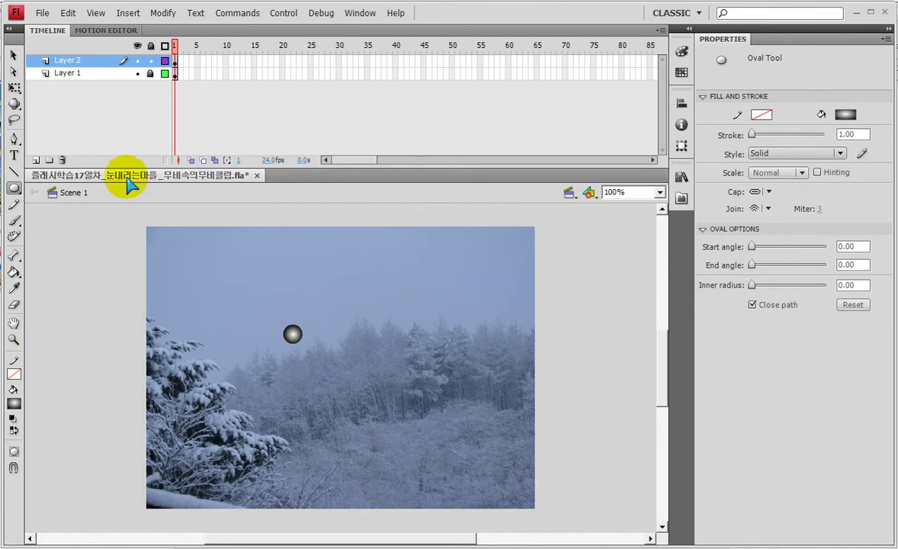
click(136, 73)
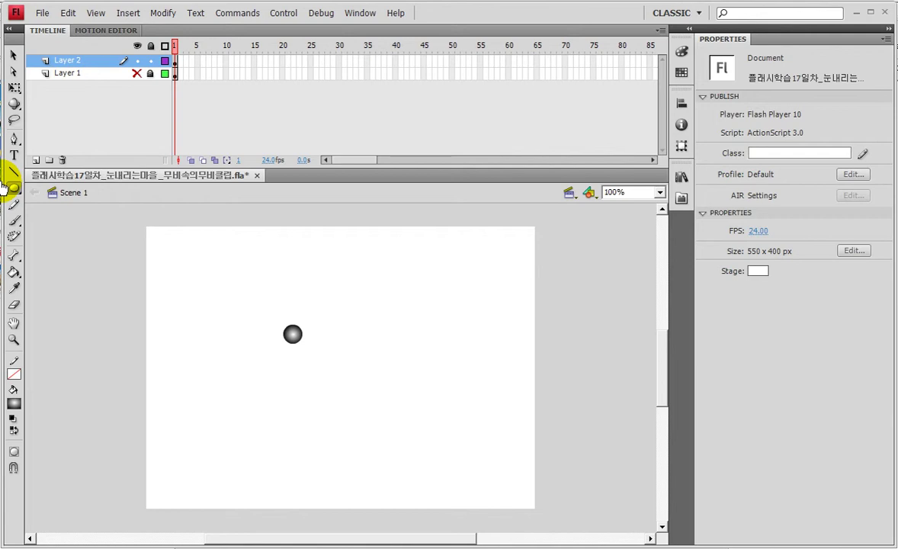
- Select the gradient circle and detach the Color panel so it floats beside the circle, collapsing the remaining Swatches panel
click(14, 340)
click(268, 306)
click(83, 313)
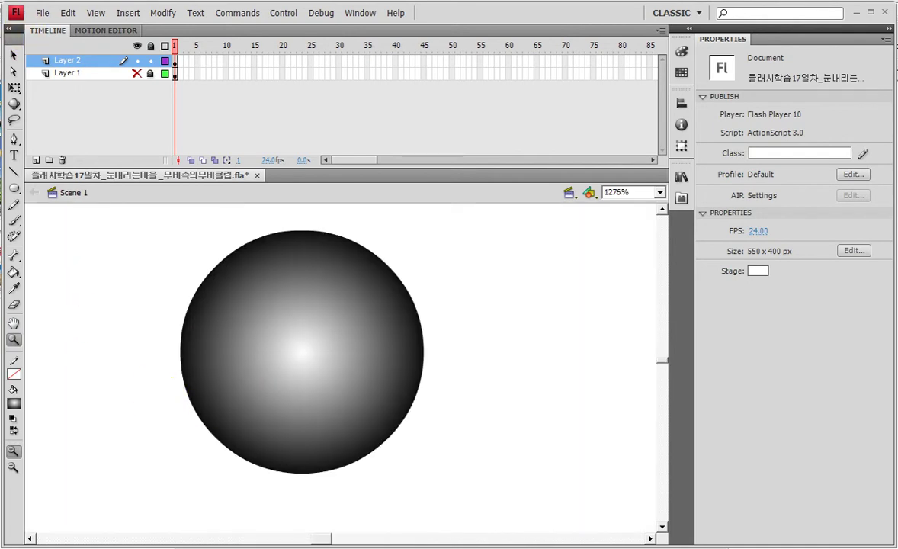
click(14, 55)
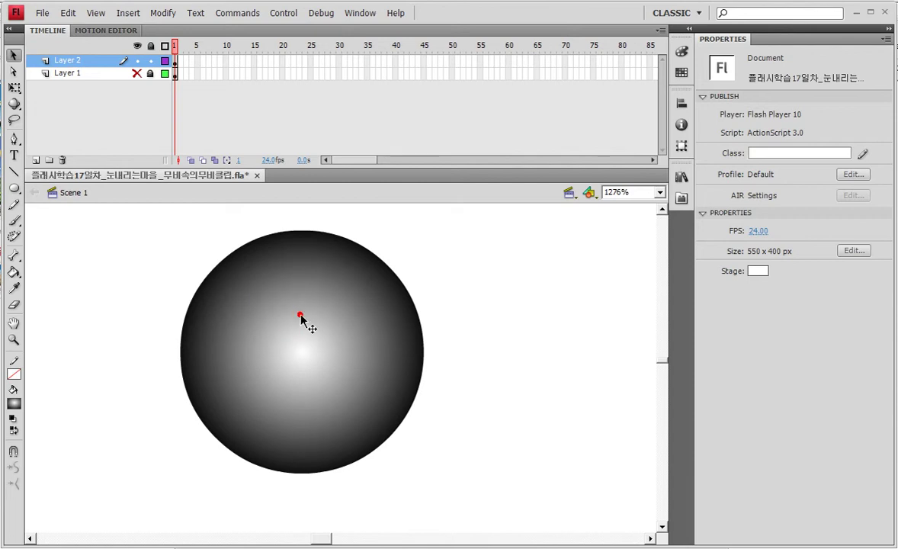
click(300, 315)
click(682, 52)
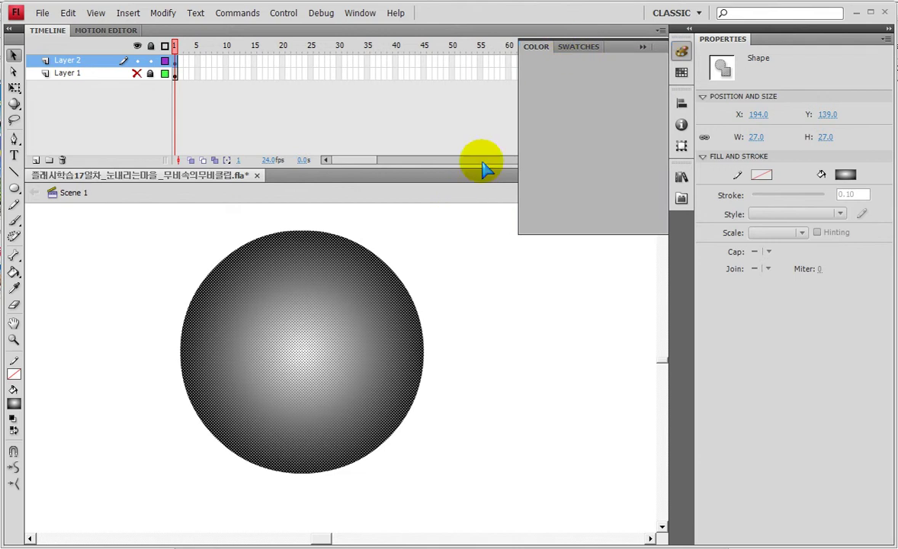
drag(541, 48, 442, 209)
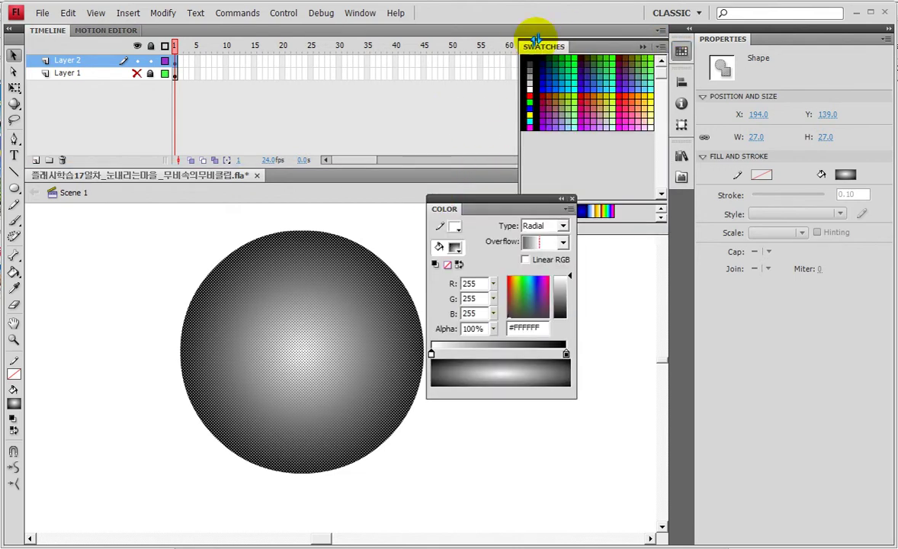
click(652, 39)
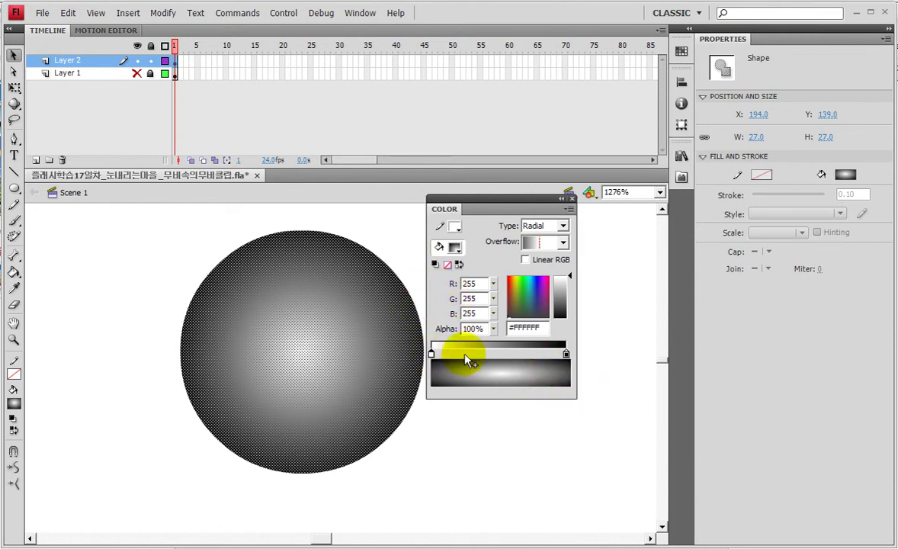
- Change the black outer color stop of the circle's radial gradient to white, #FFFFFF
click(566, 355)
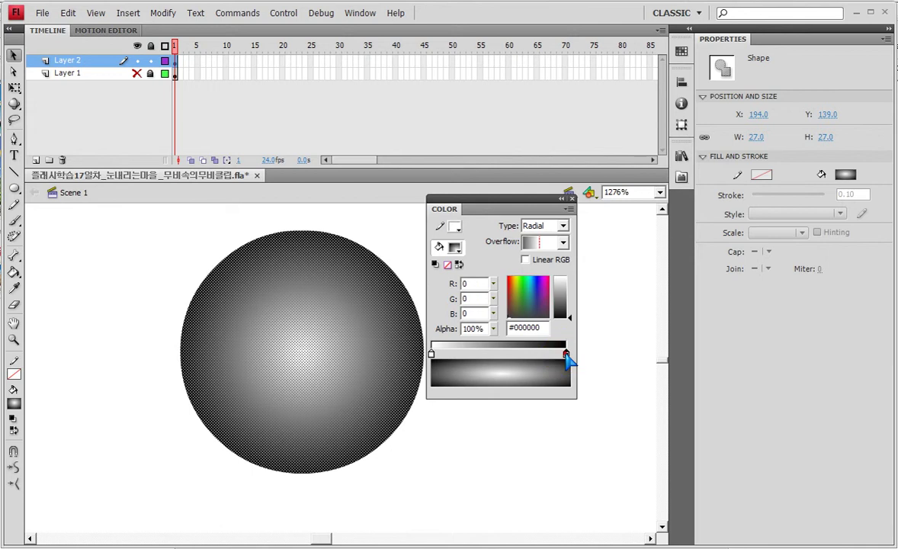
drag(570, 312, 585, 290)
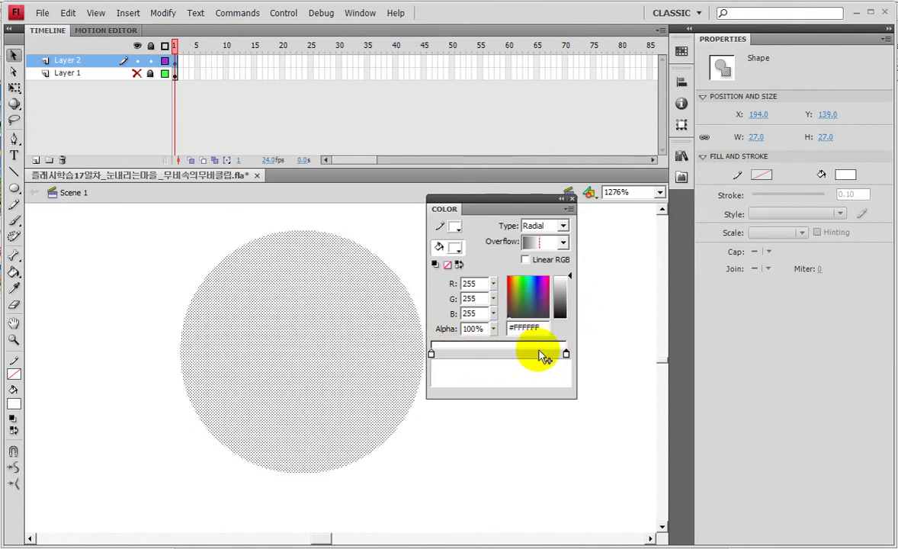
mouse_move(575, 281)
mouse_down()
mouse_move(569, 273)
mouse_move(570, 319)
mouse_move(569, 276)
mouse_up()
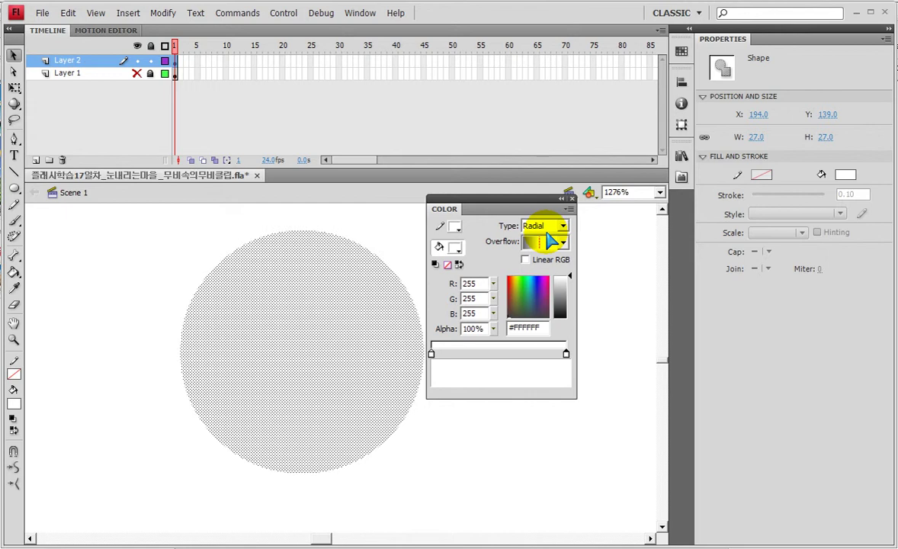
mouse_move(572, 280)
mouse_down()
mouse_move(570, 319)
mouse_move(569, 276)
mouse_up()
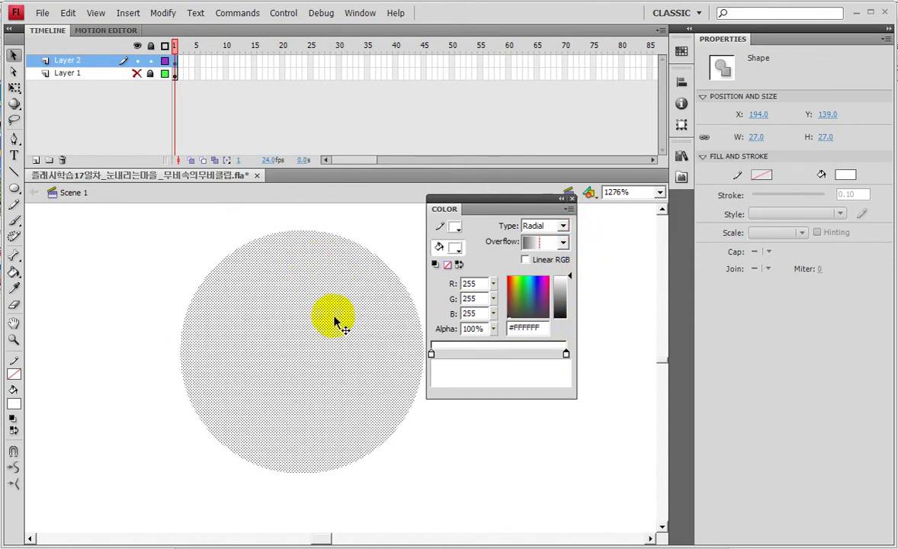
- Set the alpha of the gradient's outer white stop to 0% and deselect the circle
click(493, 329)
drag(493, 347, 483, 421)
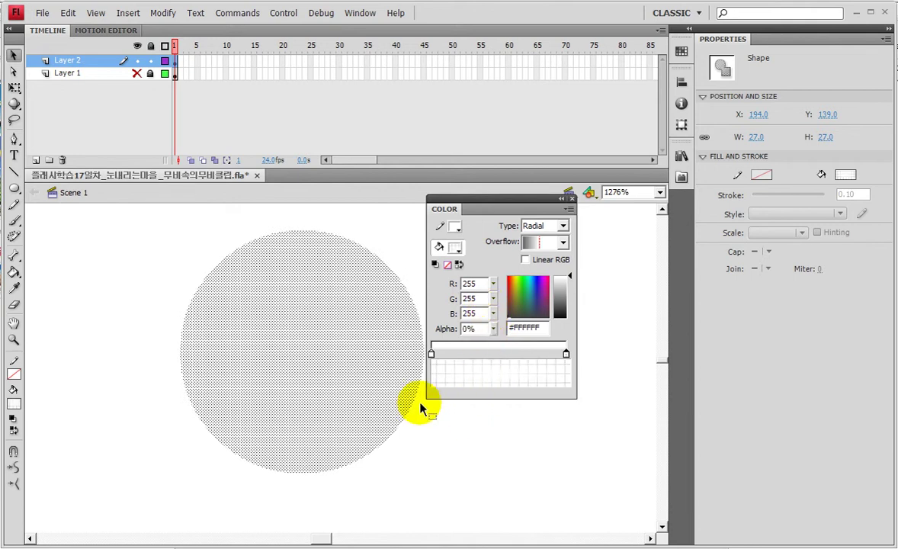
click(67, 402)
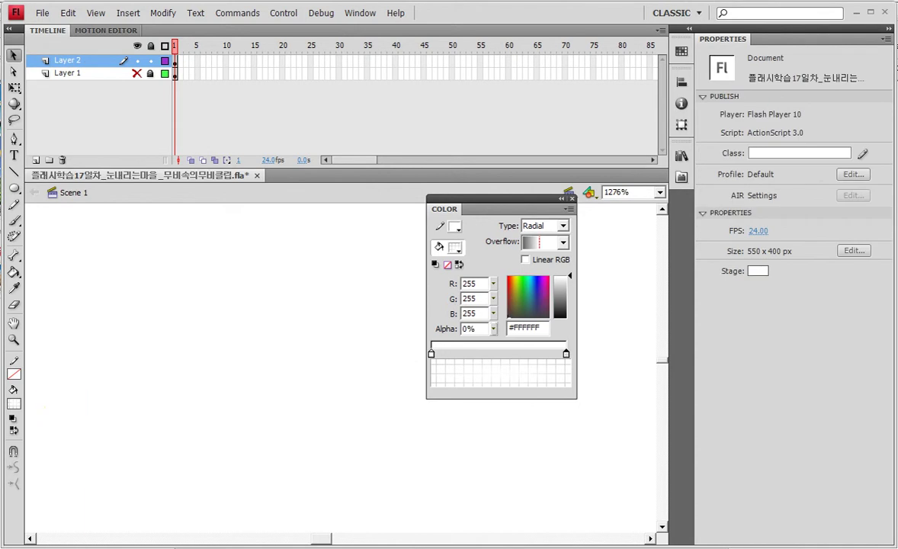
- Make Layer 1 visible again, and dock the floating Color panel with the collapsed panel icons
click(138, 74)
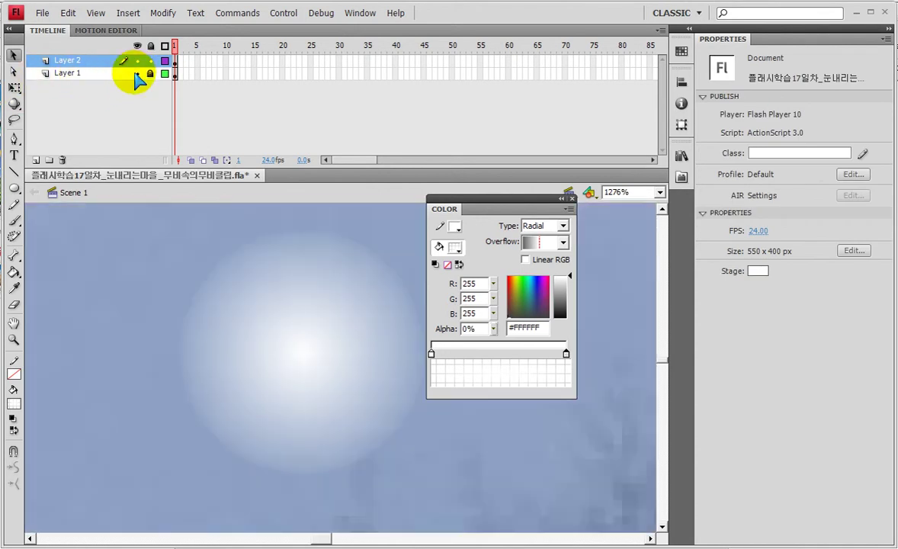
click(530, 200)
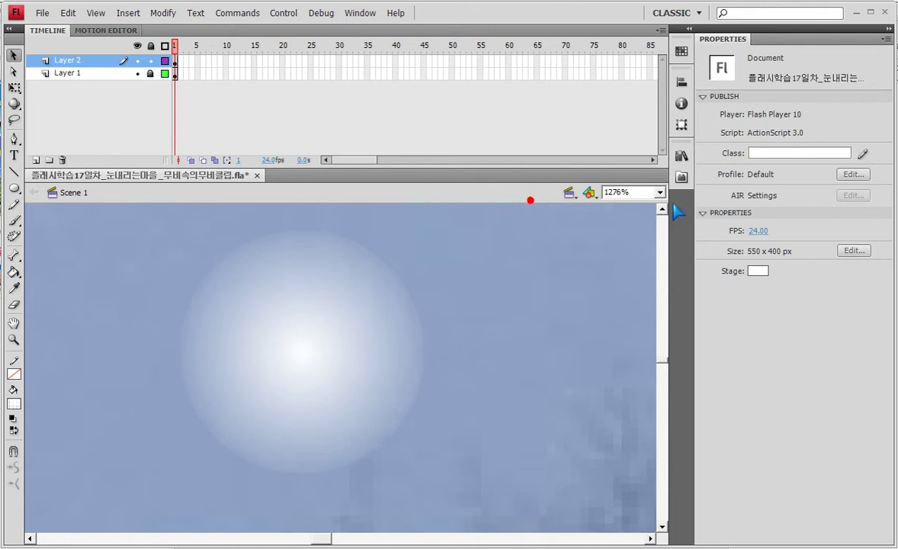
drag(635, 212, 680, 210)
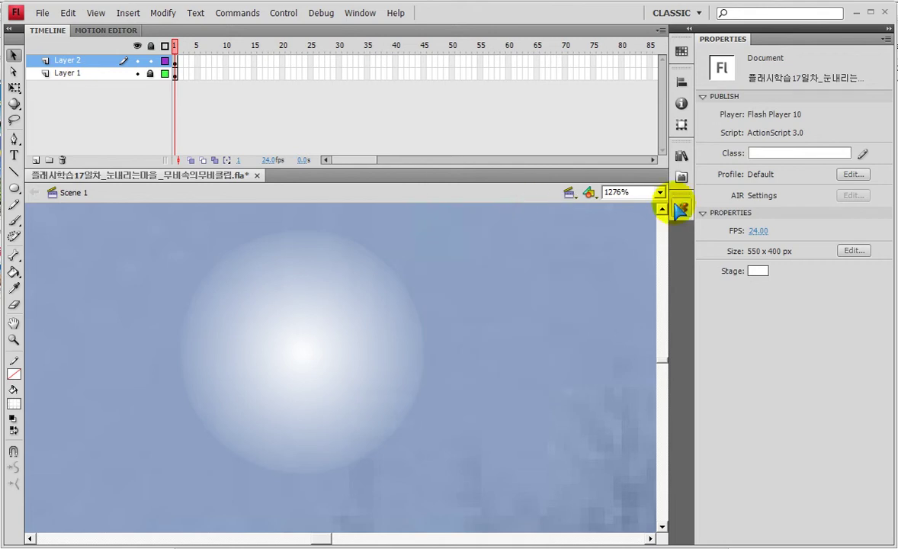
drag(680, 209, 680, 208)
click(320, 320)
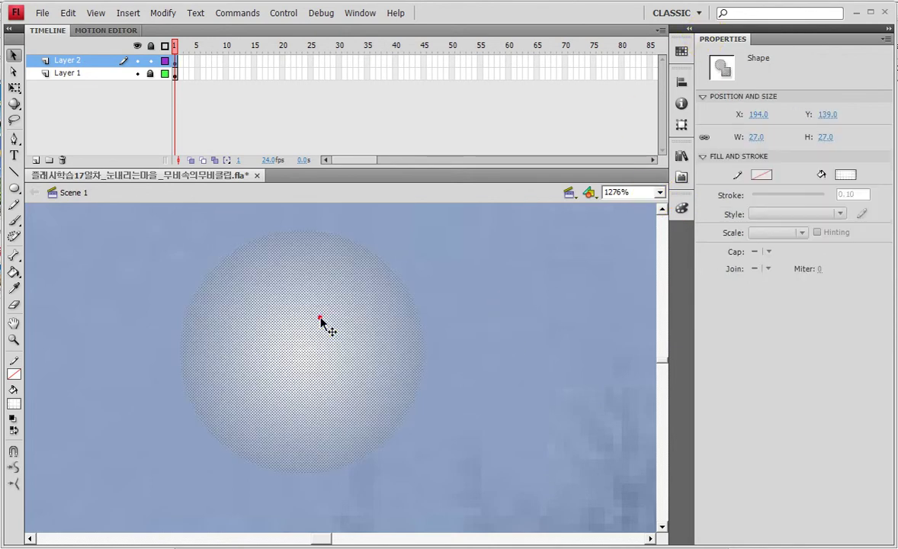
- Switch the workspace to Animator and back to Classic, and reset the Classic layout to its defaults
click(661, 13)
click(674, 29)
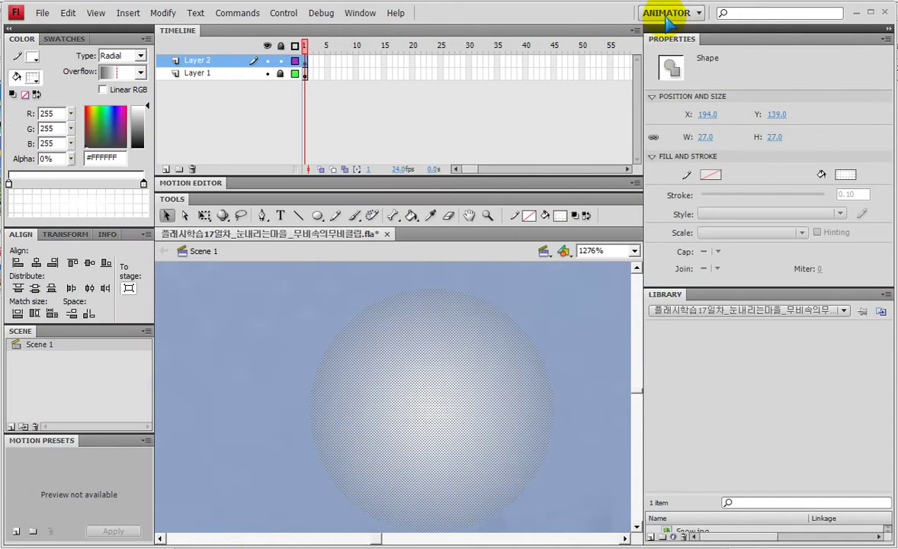
click(665, 14)
click(663, 43)
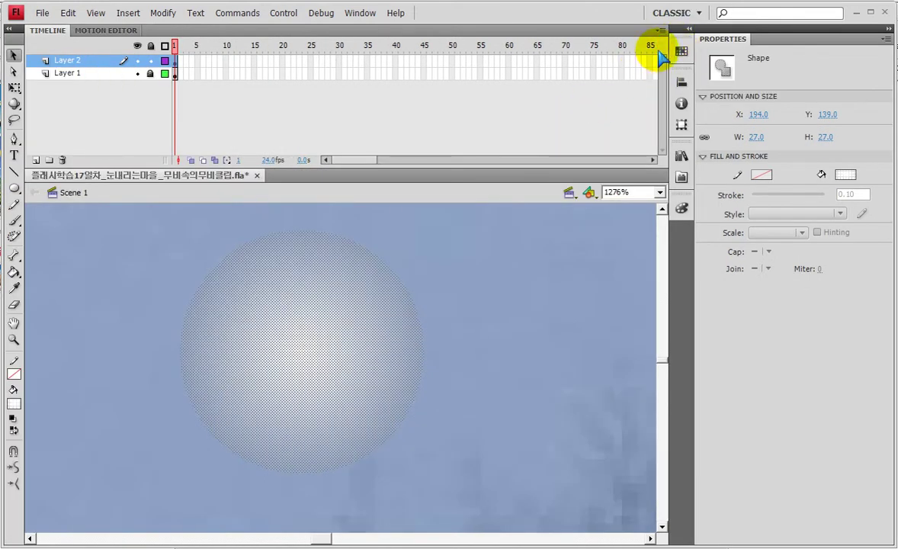
click(674, 13)
click(665, 109)
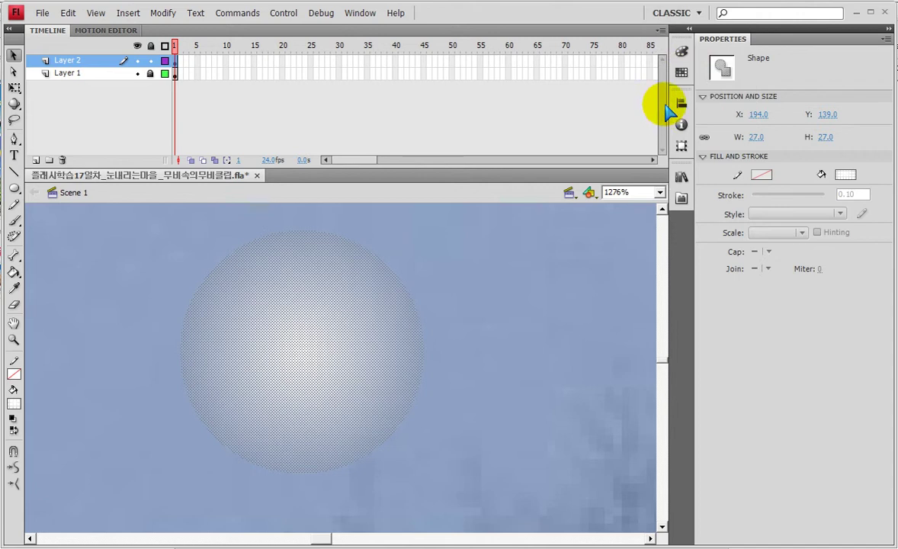
click(680, 52)
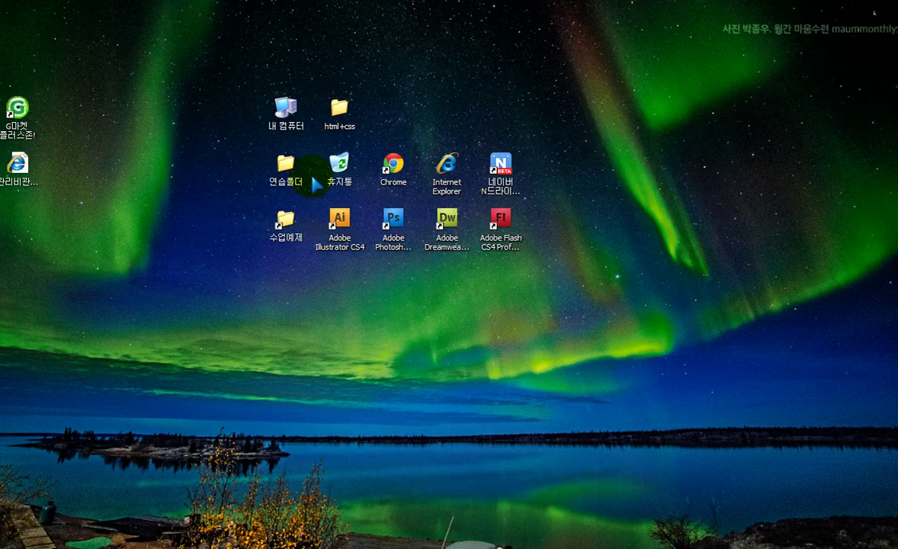
- Launch kscreenpen.exe from the 수업예제 folder on the desktop, and close the folder window
double_click(286, 224)
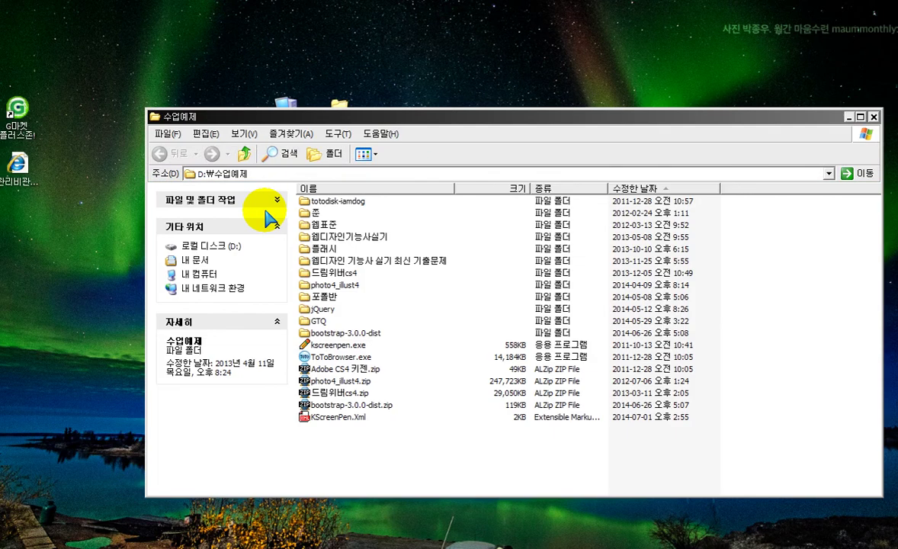
double_click(323, 344)
click(385, 305)
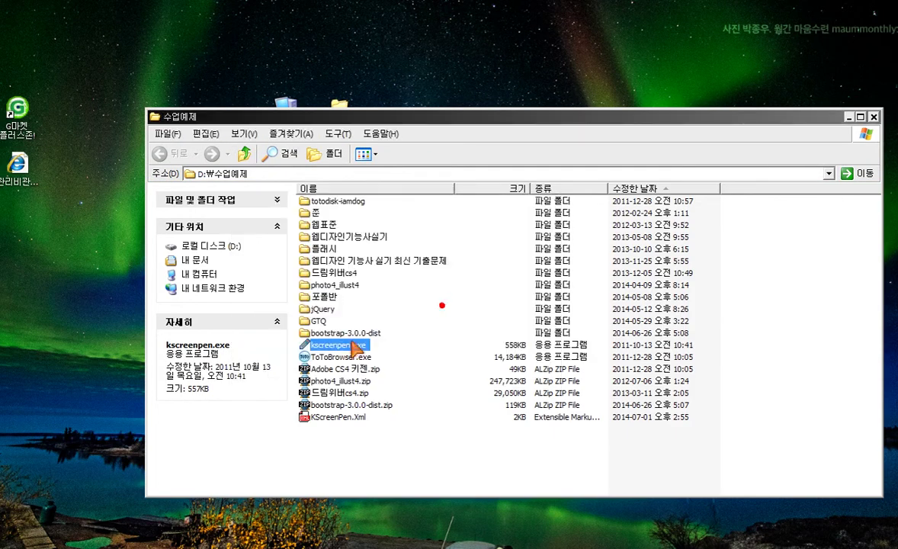
click(874, 117)
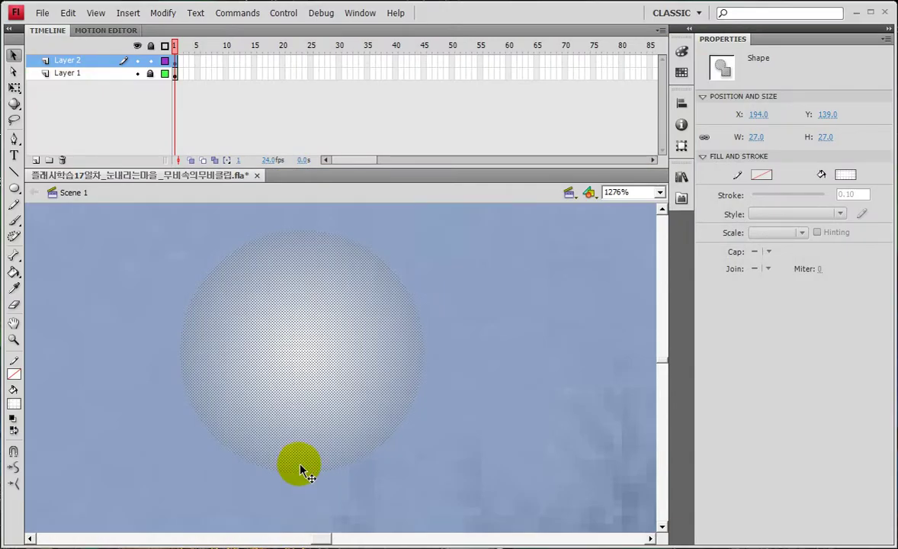
- Annotate the selected gradient circle with the screen pen, marking its center, two edge spots, and arrows radiating outward
click(308, 363)
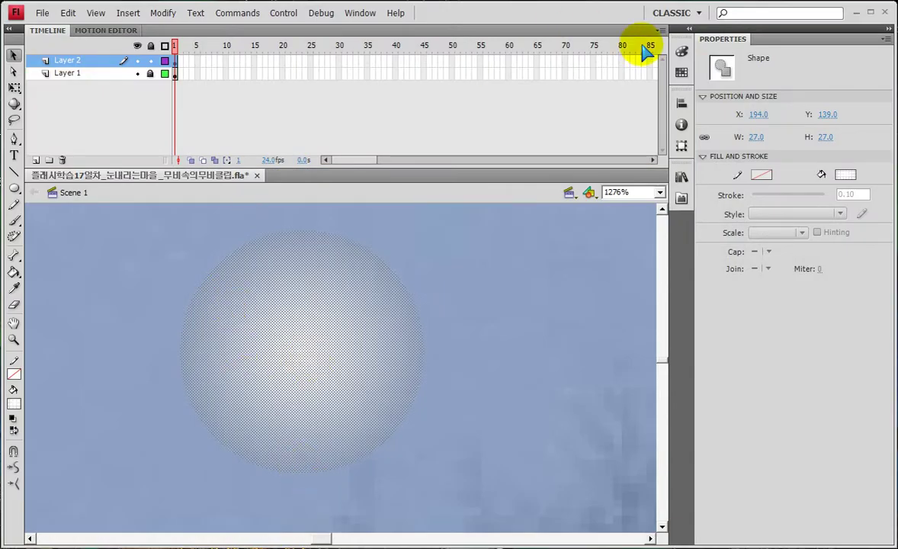
click(681, 51)
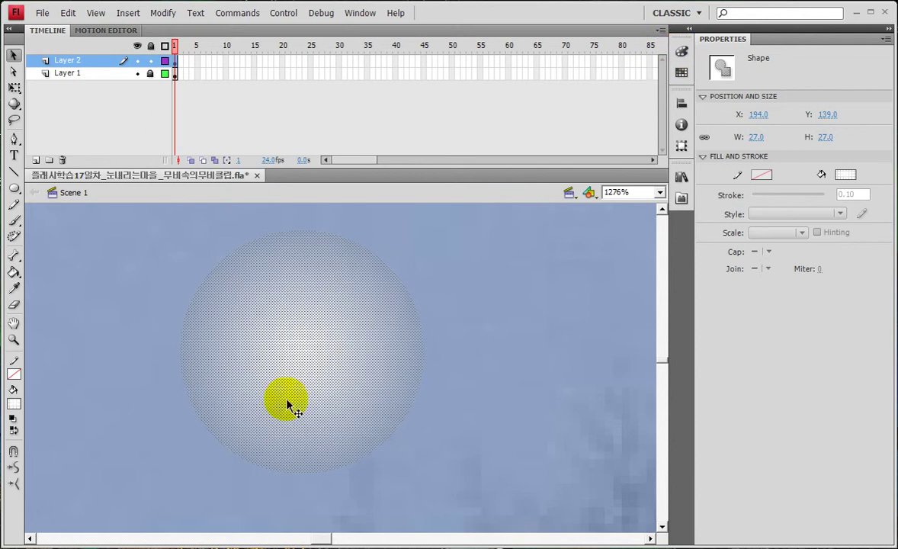
mouse_move(263, 357)
mouse_down()
mouse_move(344, 367)
mouse_move(338, 356)
mouse_up()
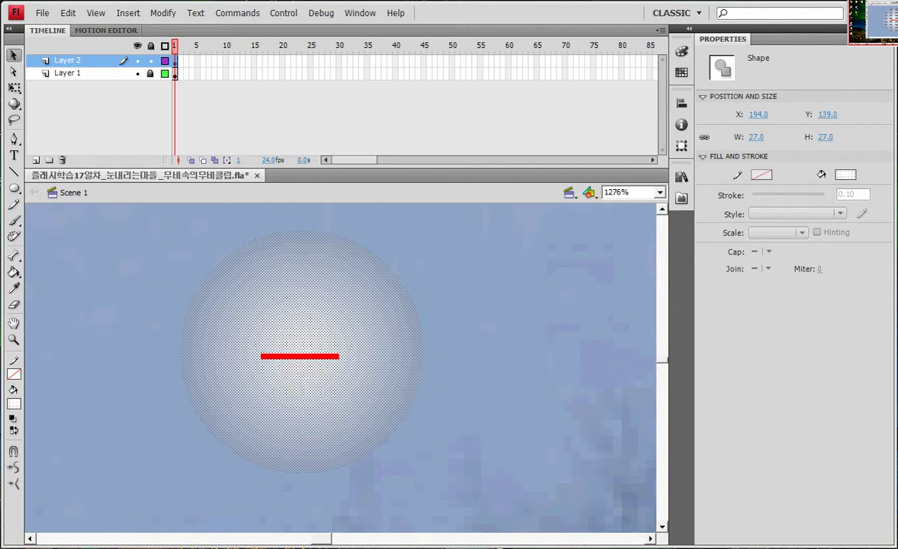
mouse_move(295, 241)
mouse_down()
mouse_move(317, 244)
mouse_move(298, 233)
mouse_up()
drag(400, 318, 429, 330)
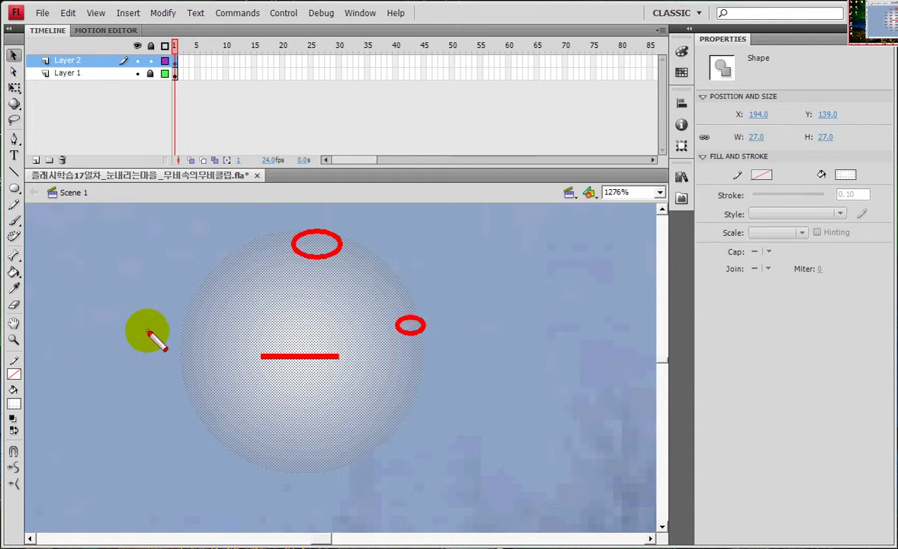
click(276, 346)
drag(305, 341, 381, 274)
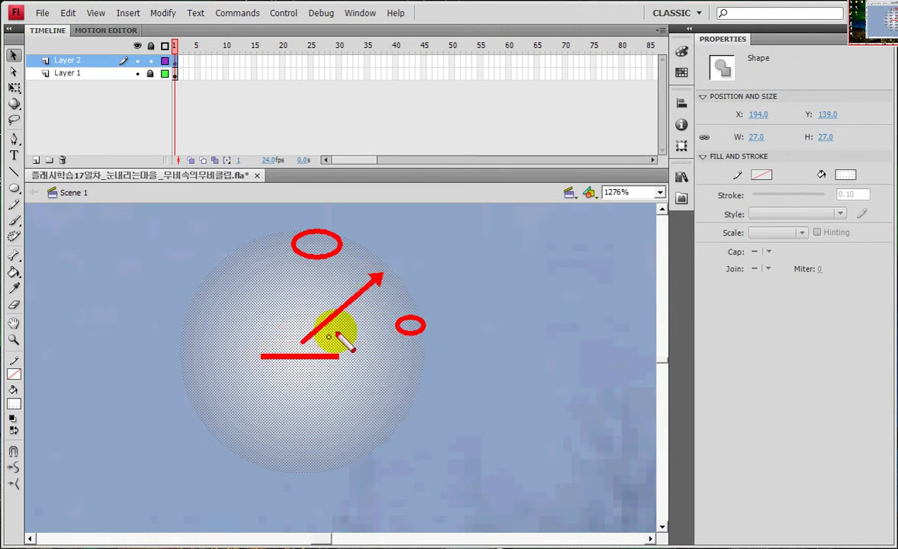
mouse_move(305, 358)
mouse_down()
mouse_move(262, 448)
mouse_move(224, 281)
mouse_move(218, 284)
mouse_up()
mouse_move(309, 357)
mouse_down()
mouse_move(402, 411)
mouse_move(394, 404)
mouse_up()
mouse_move(301, 361)
mouse_down()
mouse_move(305, 375)
mouse_move(206, 378)
mouse_move(432, 349)
mouse_up()
mouse_move(303, 348)
mouse_down()
mouse_move(307, 245)
mouse_move(303, 257)
mouse_up()
drag(308, 365, 312, 438)
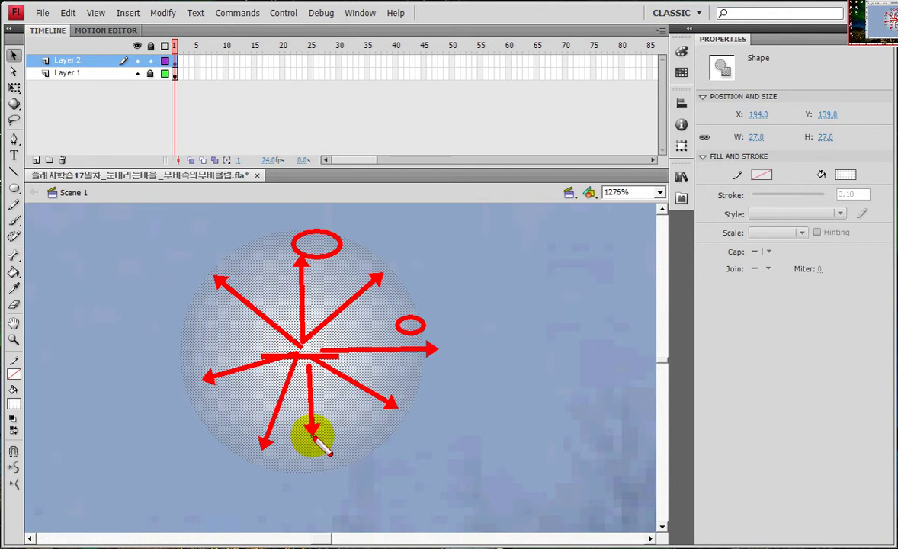
- Sketch a gradient bar with a blue start stop and a red end stop beside the circle, and clear all pen annotations
drag(473, 244, 638, 245)
click(462, 269)
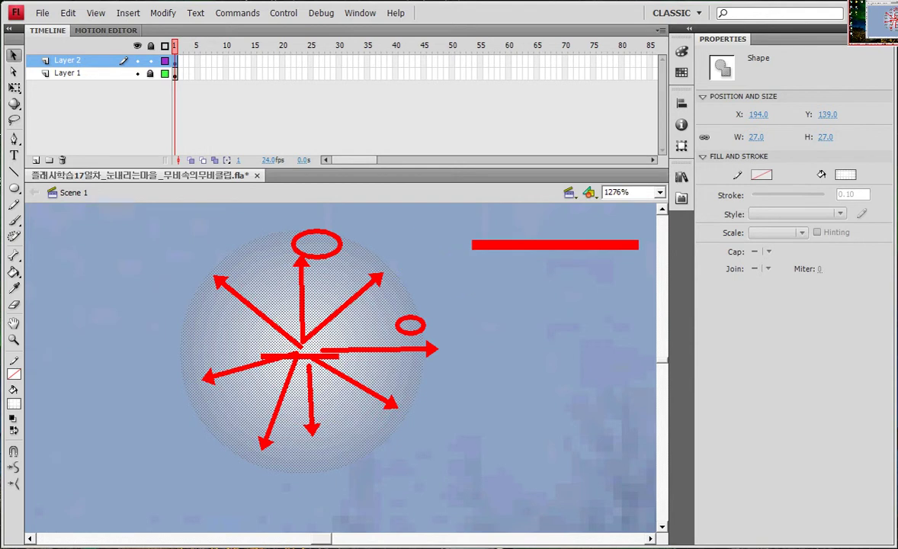
click(458, 257)
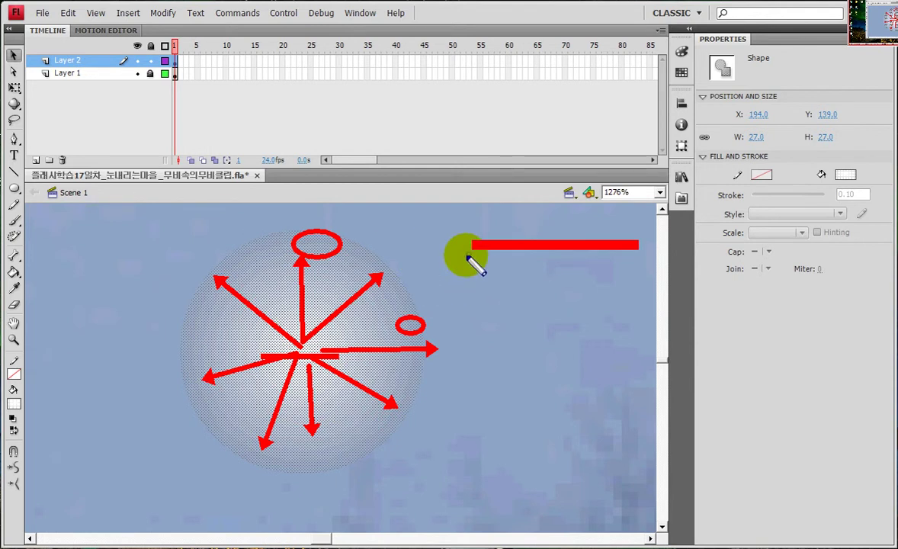
click(482, 284)
drag(294, 335, 315, 354)
click(208, 374)
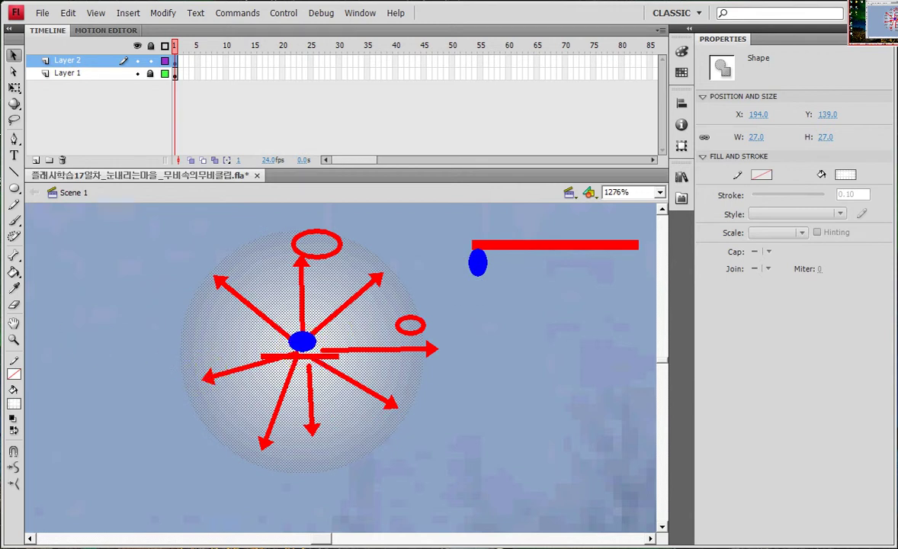
click(632, 263)
drag(624, 256, 646, 289)
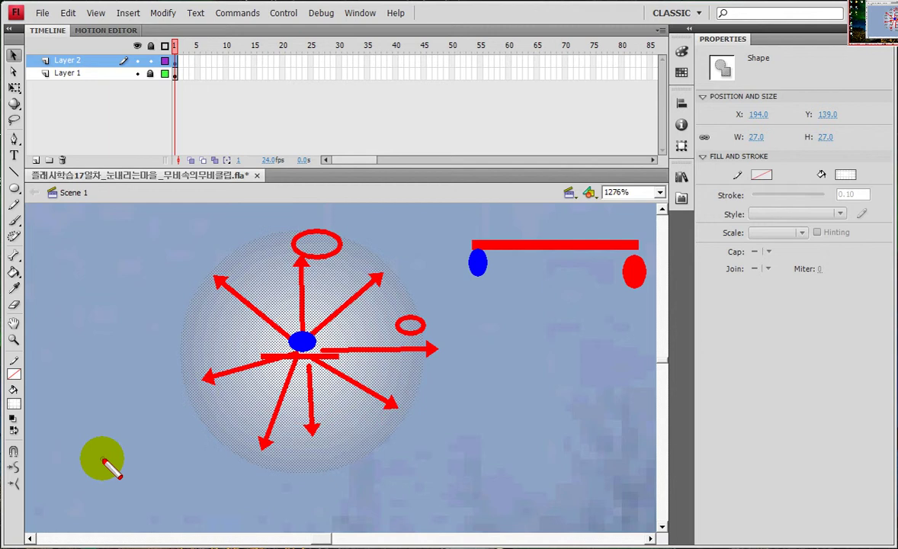
key(ctrl+z)
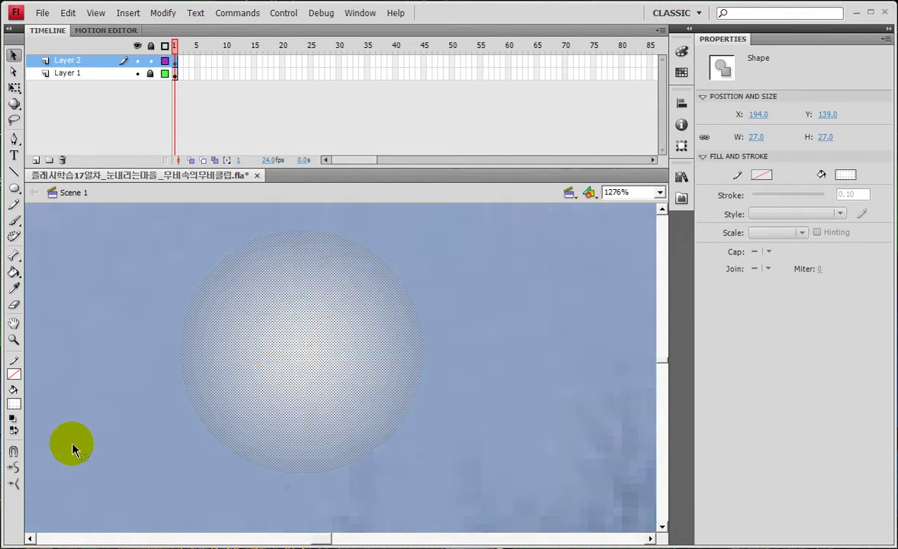
- Scale the snowflake circle down to about 21.1 px wide and high at 100% view, and deselect it
click(122, 382)
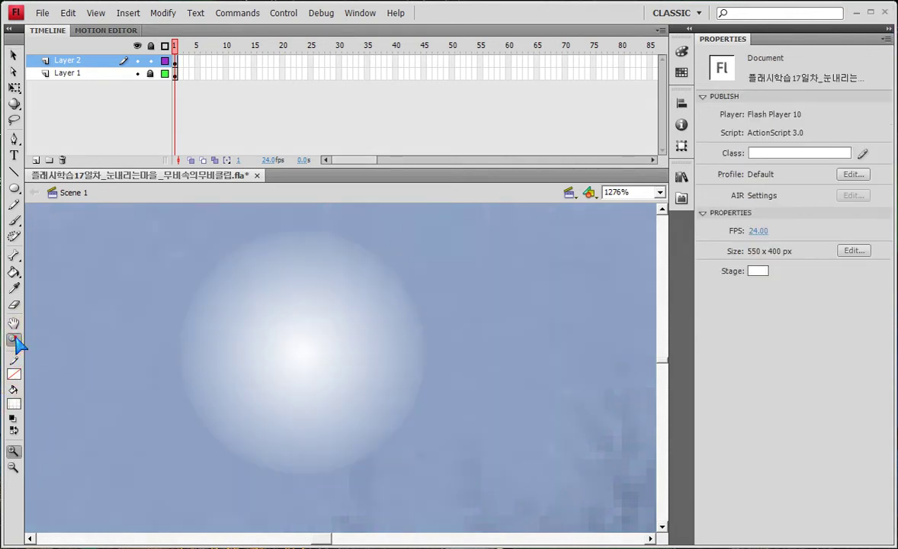
double_click(13, 340)
click(13, 104)
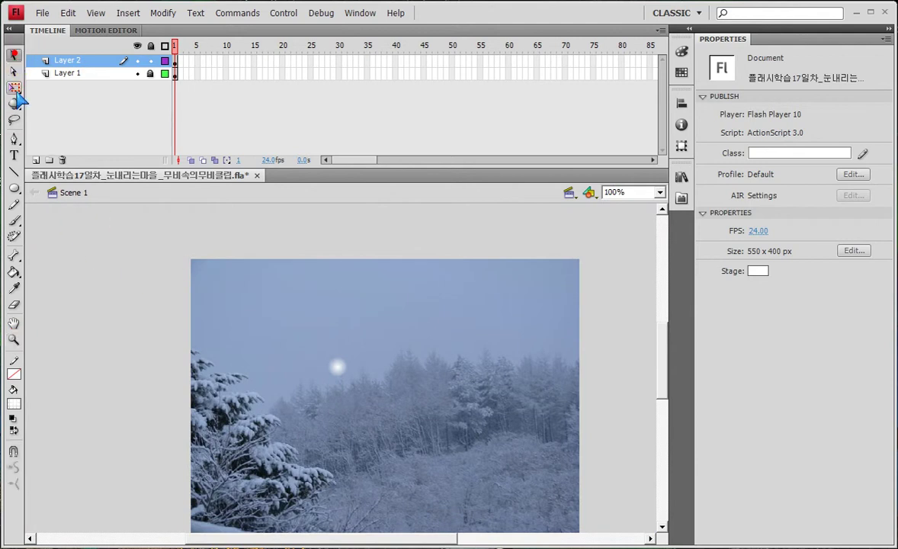
click(13, 55)
drag(277, 309, 411, 440)
click(681, 147)
mouse_move(547, 115)
mouse_down()
mouse_move(531, 115)
mouse_move(539, 116)
mouse_up()
click(459, 287)
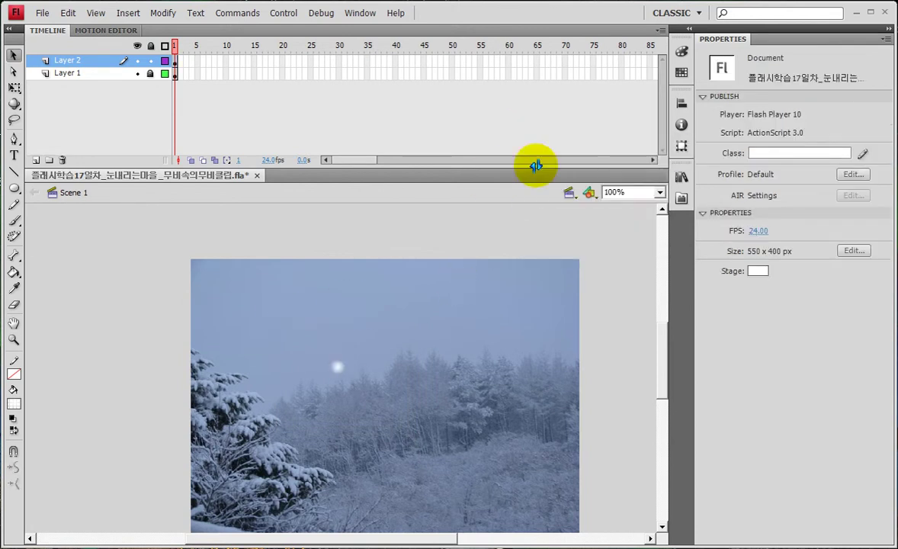
- Convert the snowflake circle to a movie clip symbol with the default name, and nest that instance inside a second movie clip symbol
scroll(497, 264, down, 3)
drag(287, 237, 437, 360)
key(F8)
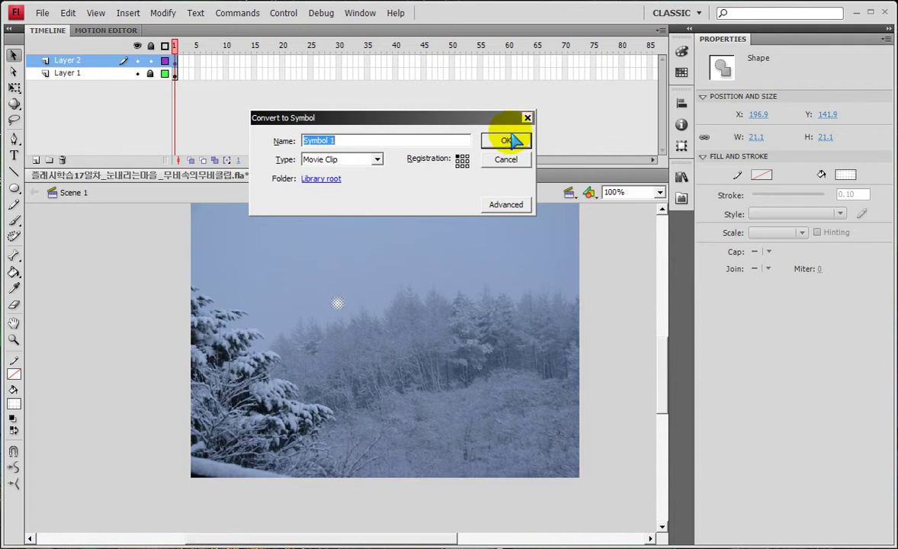
click(513, 139)
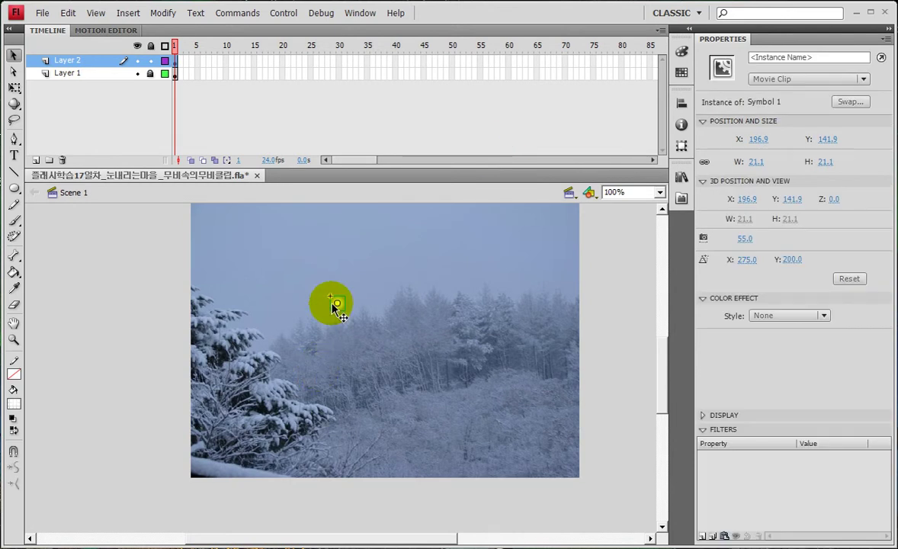
key(F8)
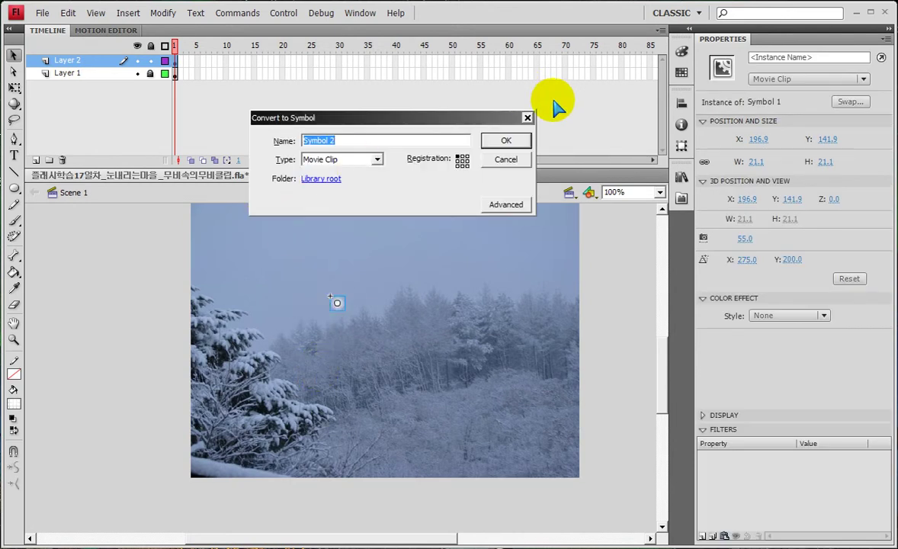
click(509, 140)
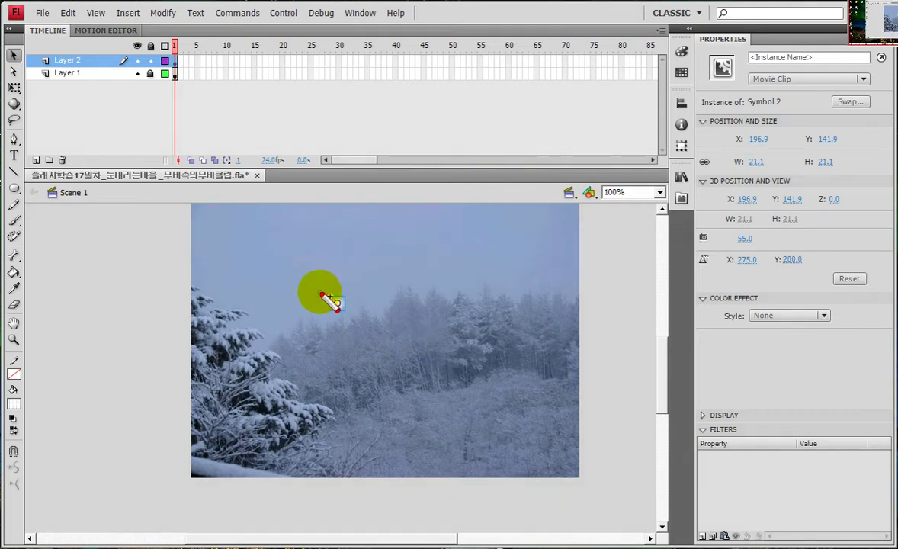
- Open the Symbol 2 instance to examine its nested clip, mark the Scene 1 and Symbol 2 path with the pen, and return to Scene 1
drag(329, 290, 360, 323)
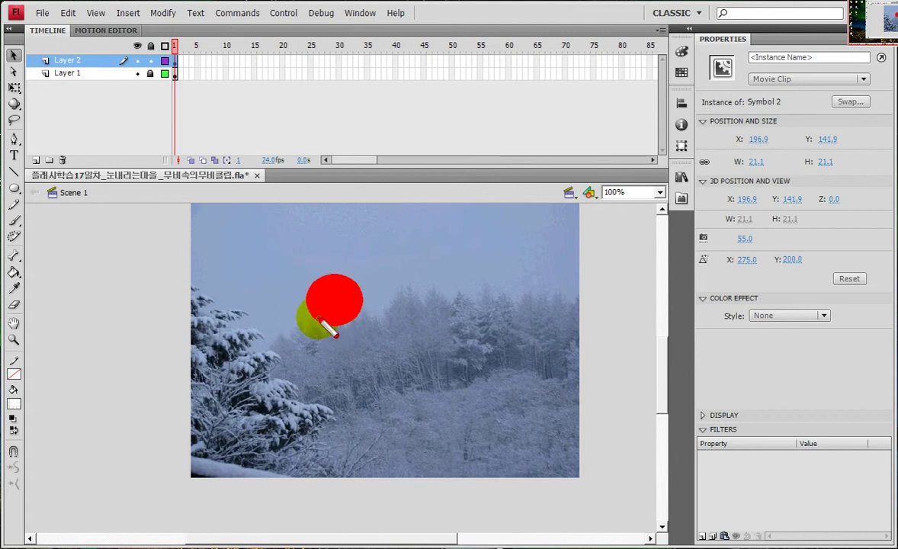
click(68, 191)
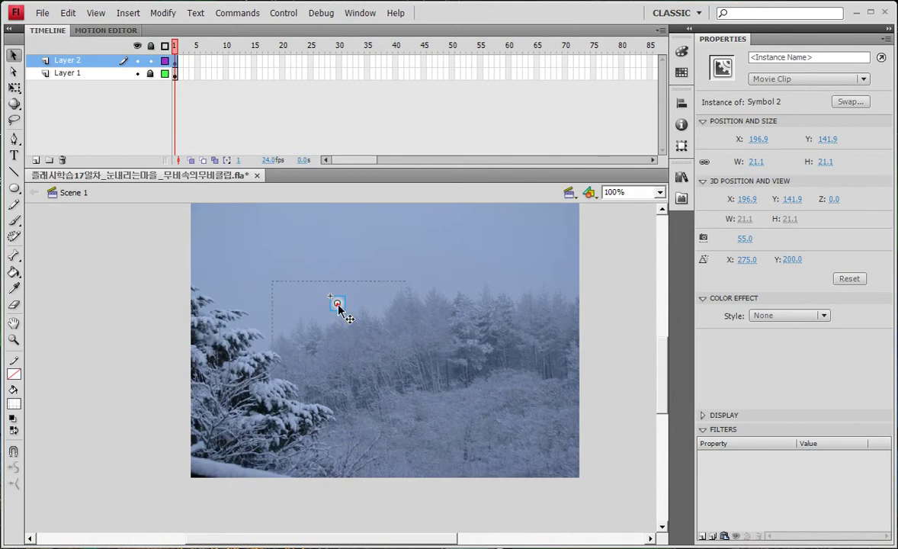
double_click(341, 305)
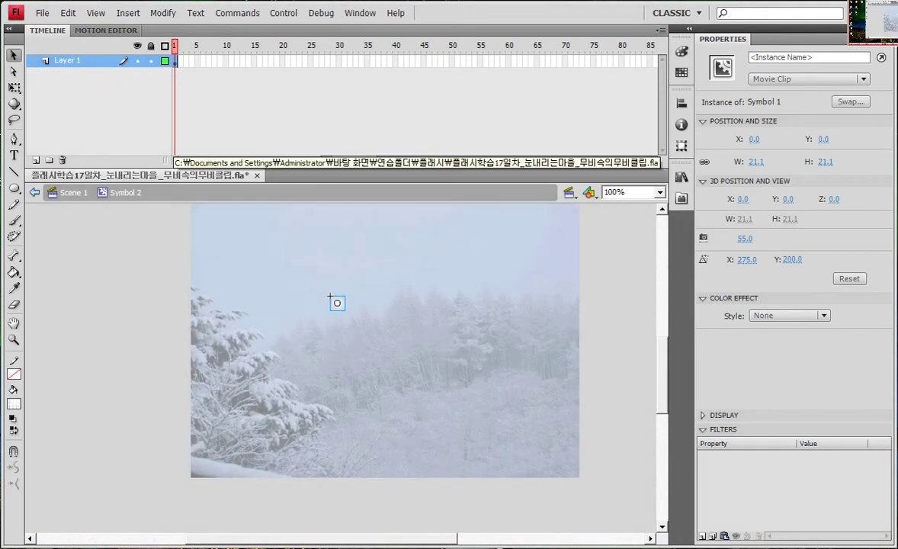
drag(83, 207, 165, 221)
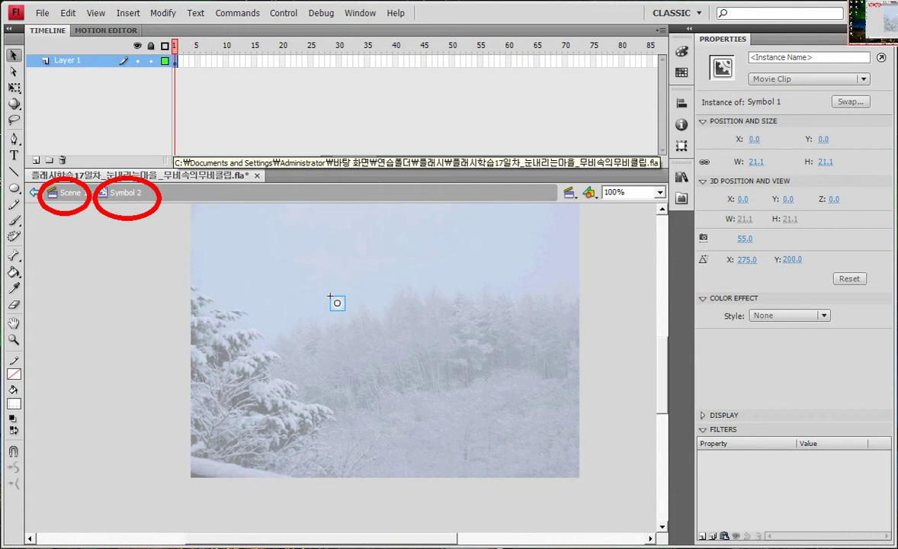
drag(296, 273, 299, 282)
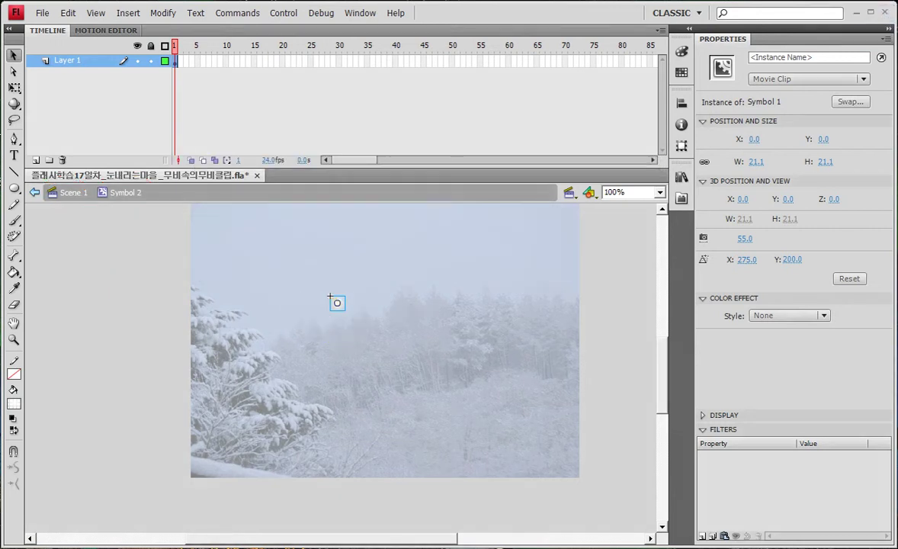
click(66, 193)
key(ctrl+minus)
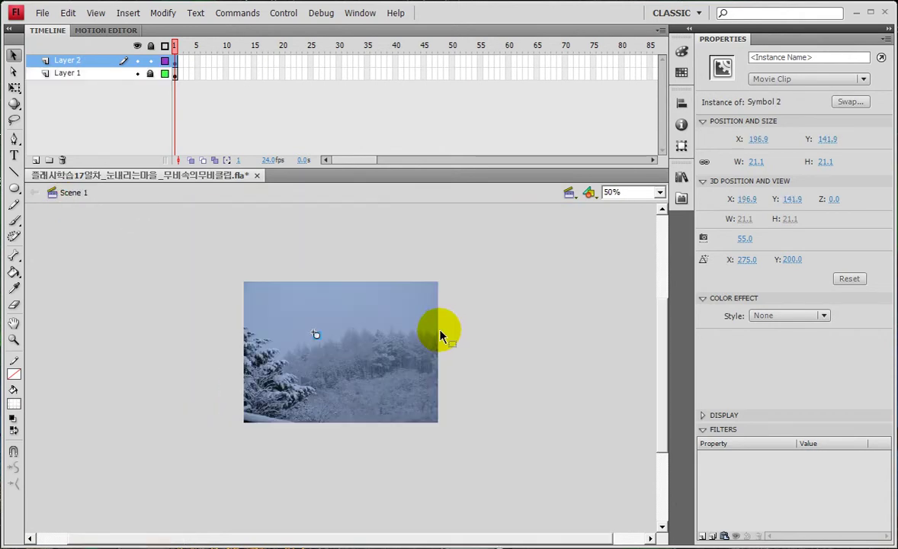
- Position the snowflake instance just above the photo at about X 223.2, Y -28.9, and open it for editing
drag(315, 334, 321, 274)
click(14, 339)
drag(290, 236, 405, 468)
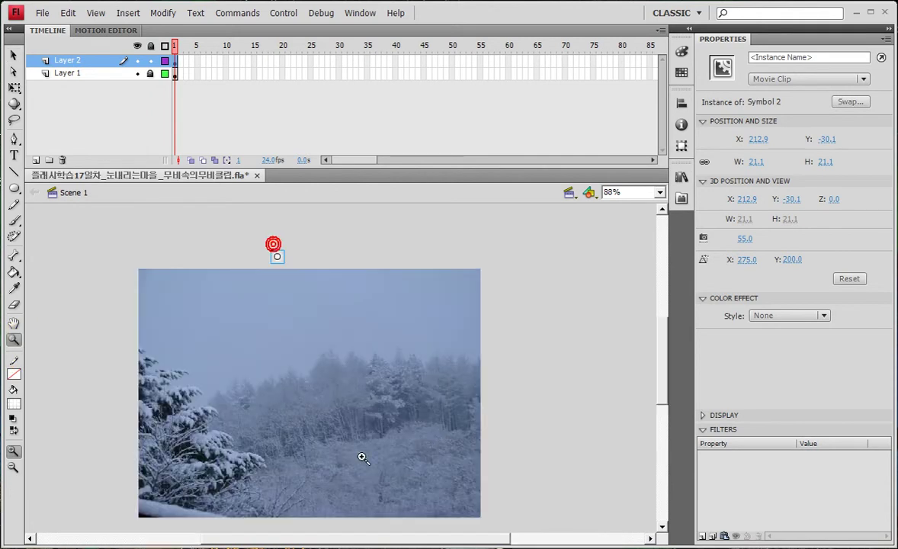
drag(347, 297, 415, 272)
click(14, 54)
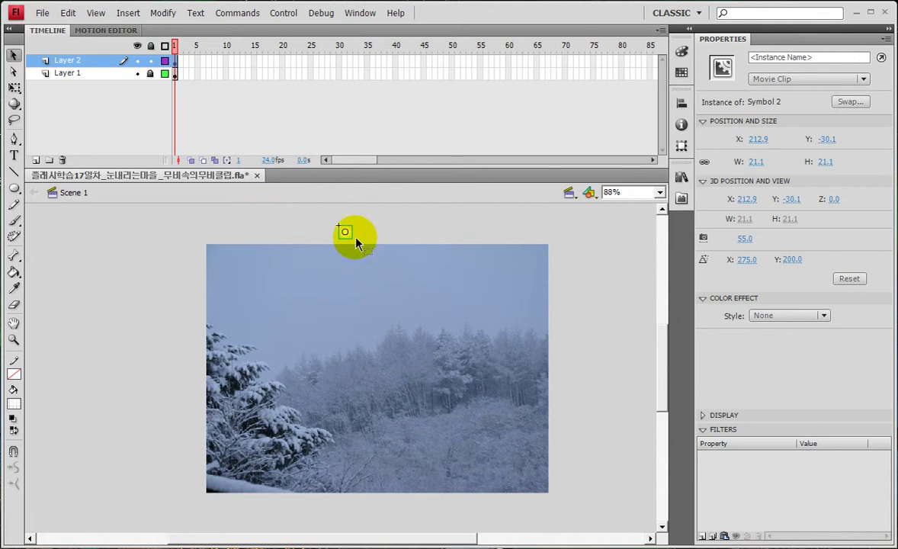
drag(349, 232, 355, 233)
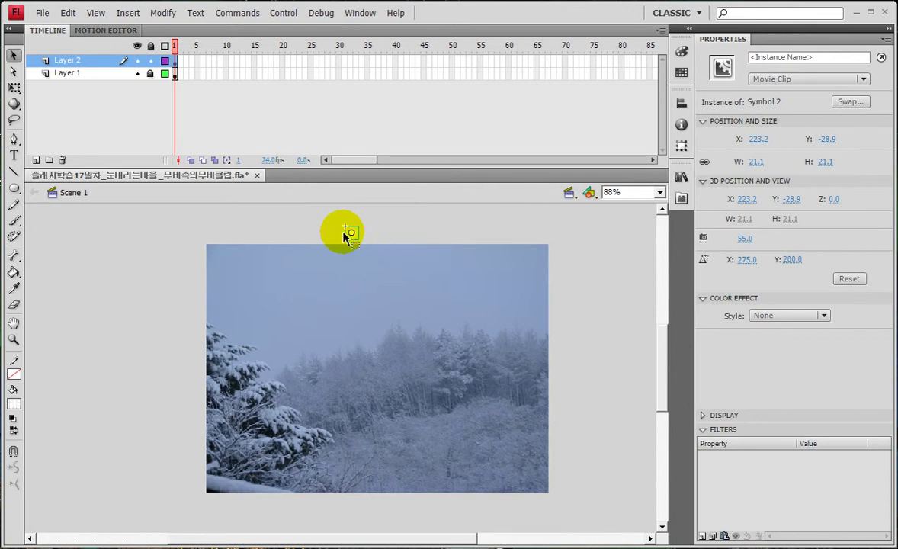
double_click(350, 234)
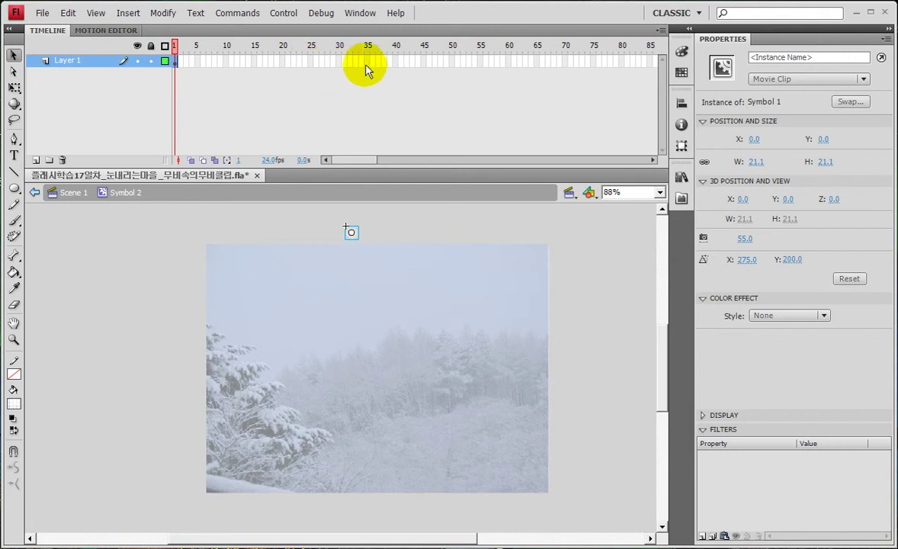
click(395, 61)
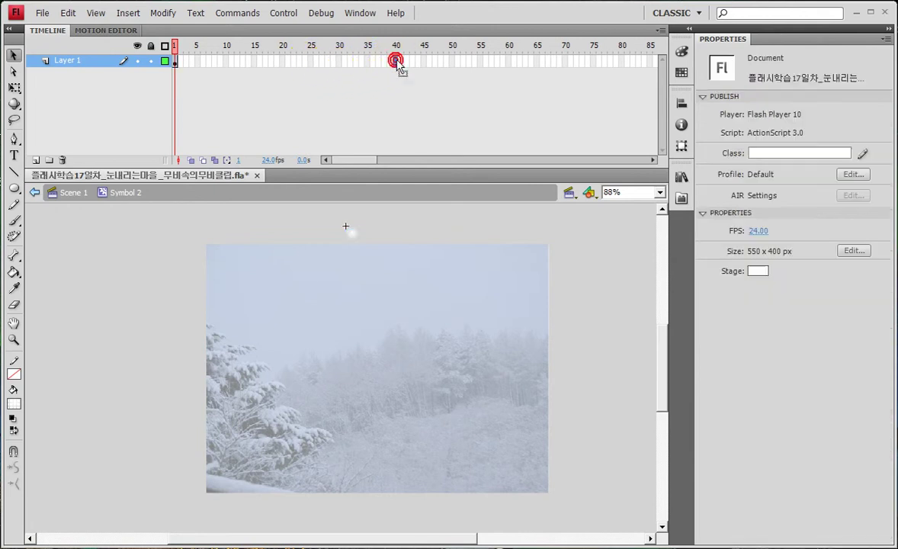
key(F5)
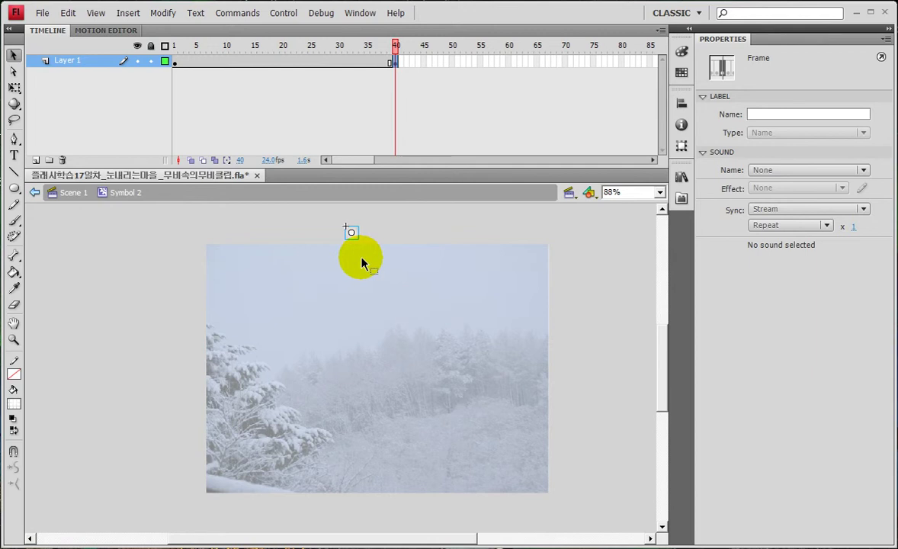
key(ctrl+z)
click(328, 87)
click(208, 75)
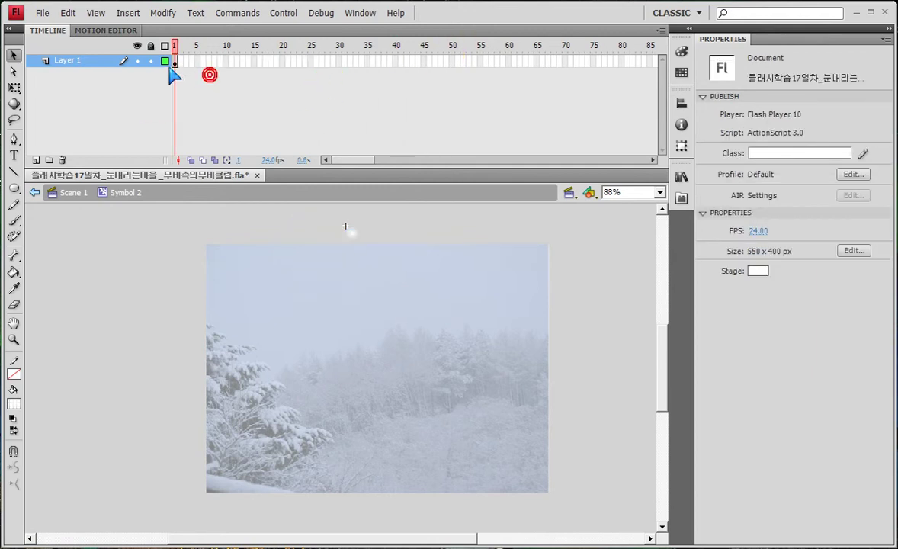
- Create a 40-frame motion tween for the nested snowflake, ending straight below its start at X 0.0, Y 362.1
right_click(176, 66)
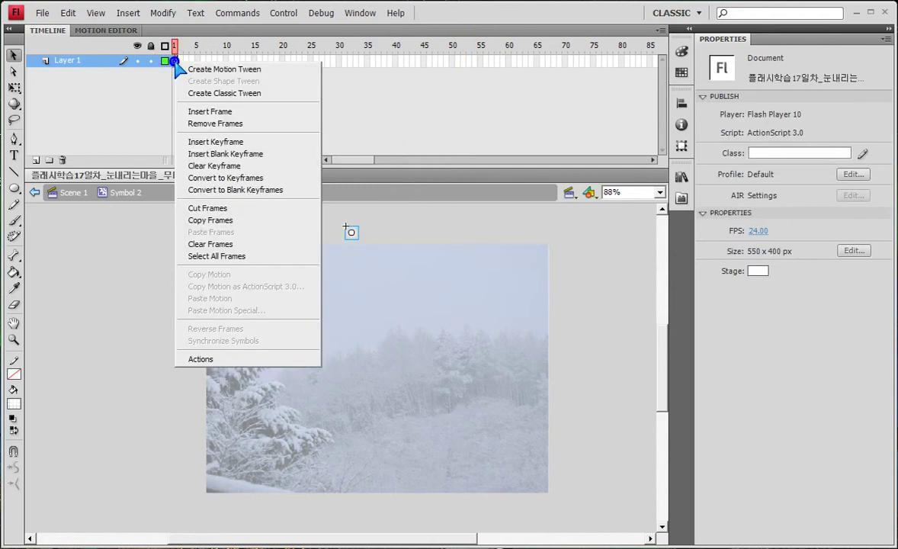
click(242, 70)
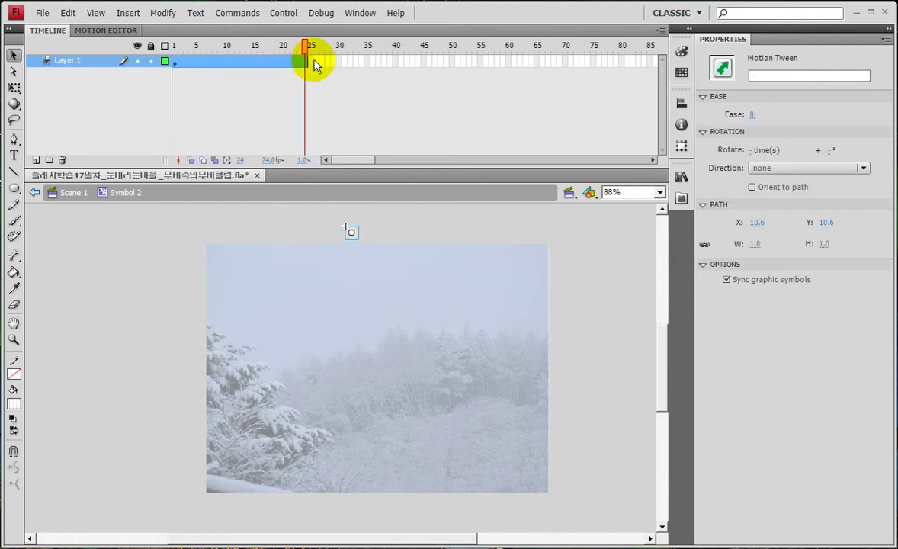
drag(305, 60, 394, 60)
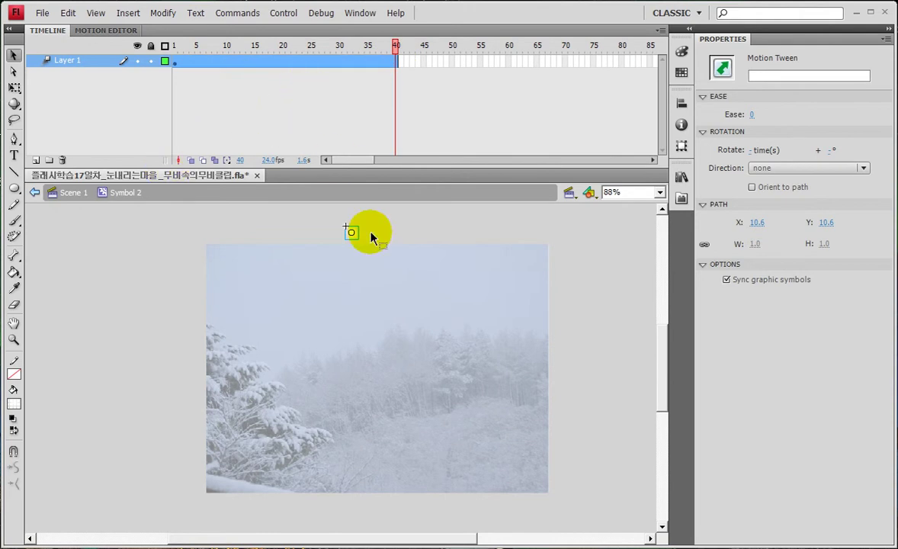
drag(350, 232, 350, 454)
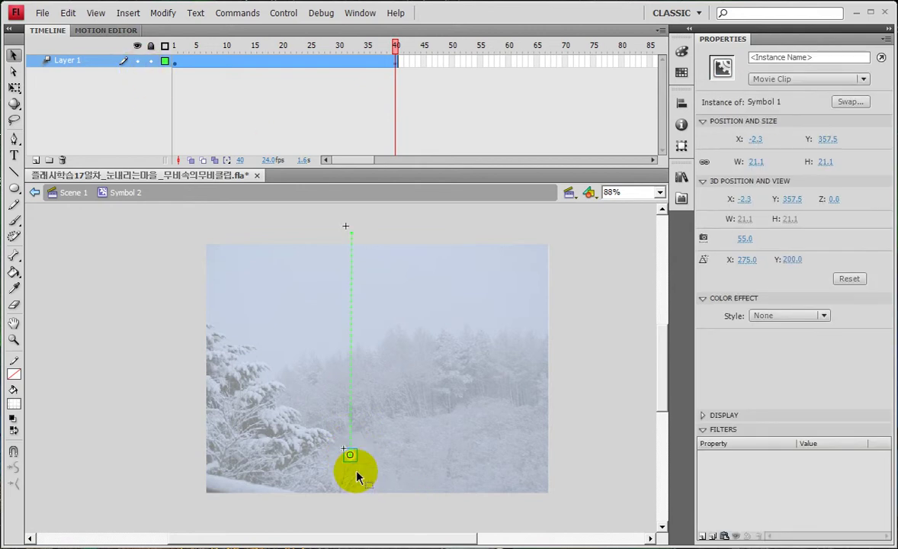
drag(358, 462, 356, 462)
click(356, 461)
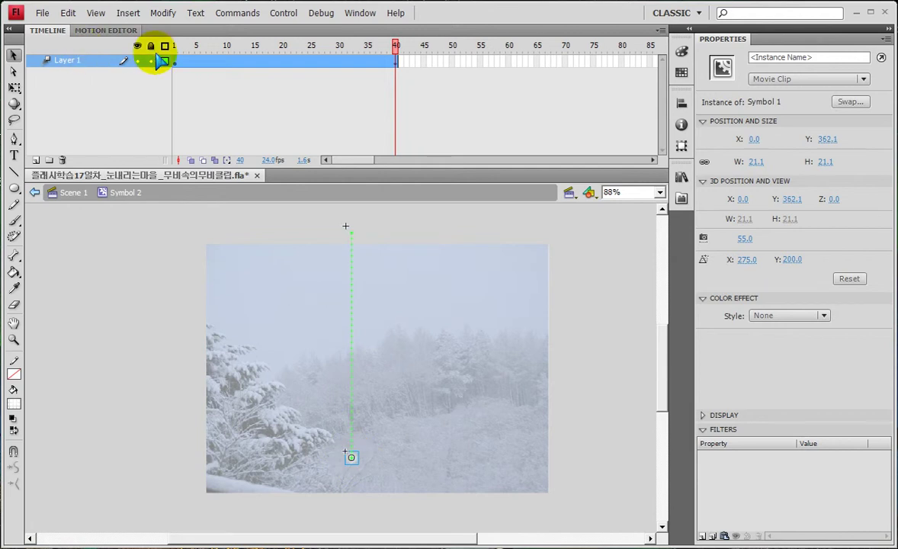
- Scrub through the tween up to frame 40 and test the movie to check the snowflake's fall
drag(181, 44, 397, 54)
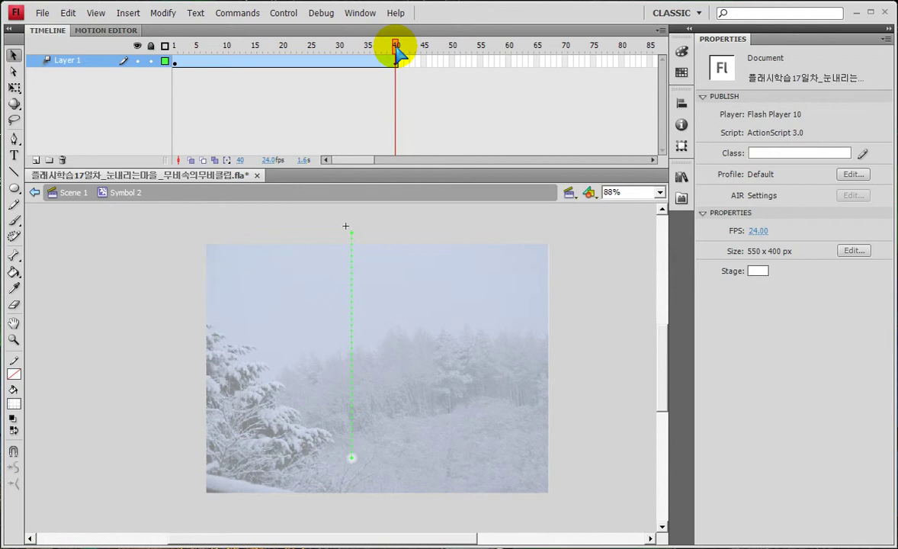
key(ctrl+Return)
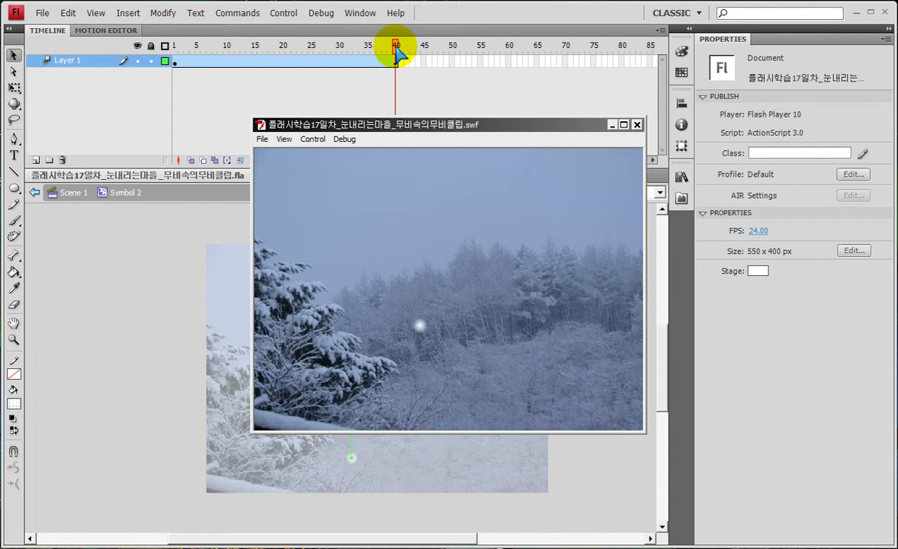
click(639, 125)
- Bend the fall path by shifting the snowflake right at frame 10 and left to about X -20.4 at frame 20
click(228, 64)
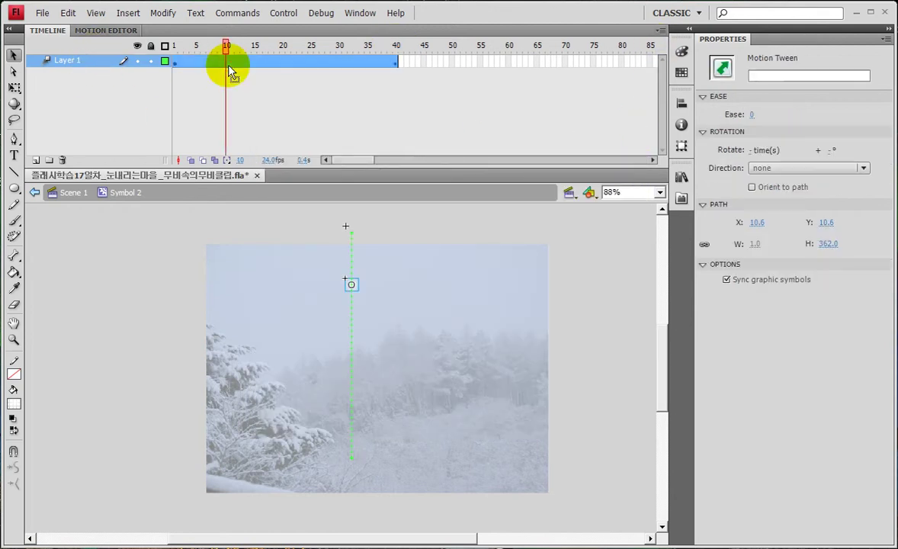
click(356, 284)
drag(364, 287, 371, 285)
click(282, 62)
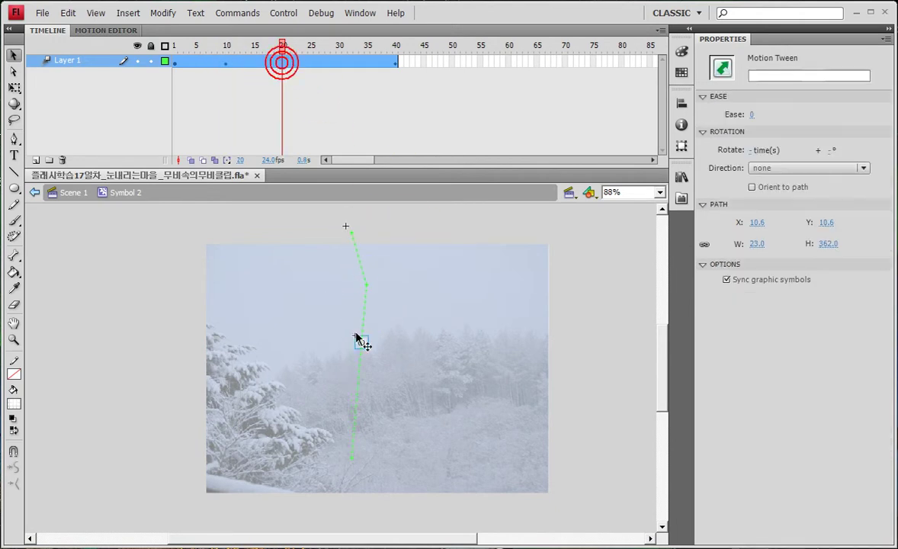
drag(359, 349, 343, 348)
click(337, 80)
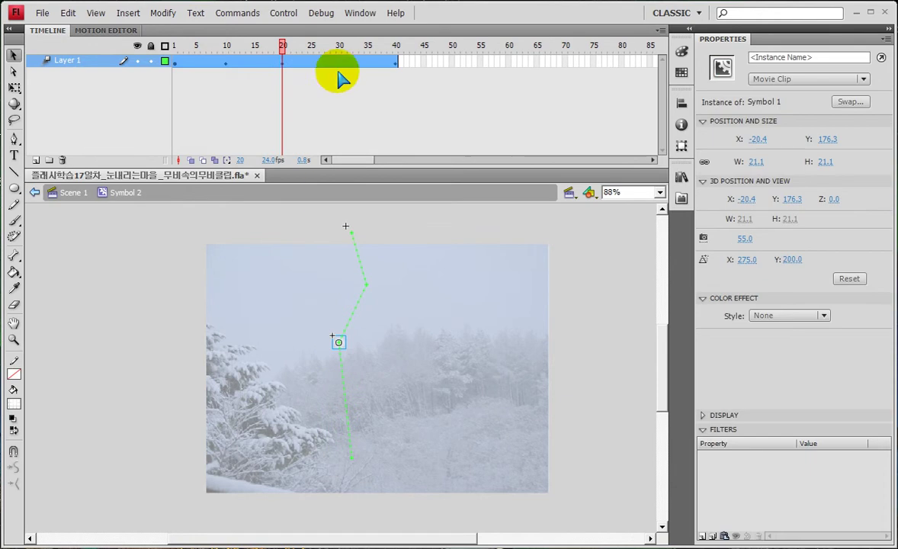
click(344, 373)
mouse_move(343, 351)
mouse_down()
mouse_move(367, 358)
mouse_move(364, 348)
mouse_move(375, 348)
mouse_move(339, 343)
mouse_up()
- Shift the snowflake right to about X 30.6 at frame 30 and test the zigzag fall
click(348, 65)
drag(349, 64, 340, 63)
click(349, 401)
drag(350, 403, 372, 398)
key(ctrl+Return)
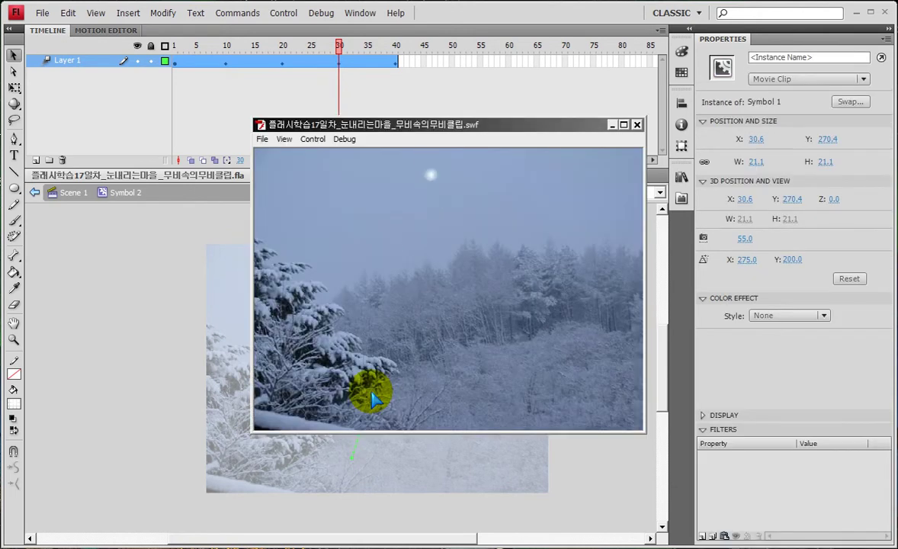
click(637, 124)
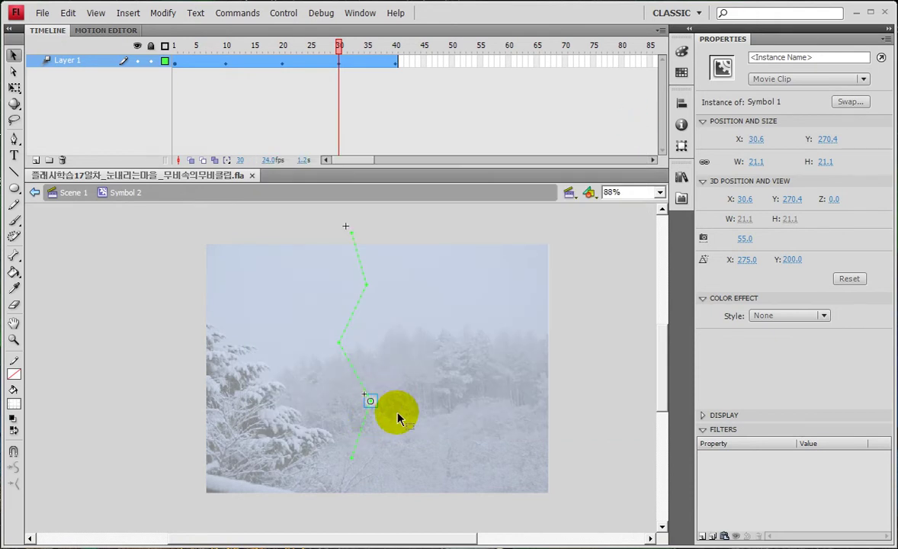
click(371, 398)
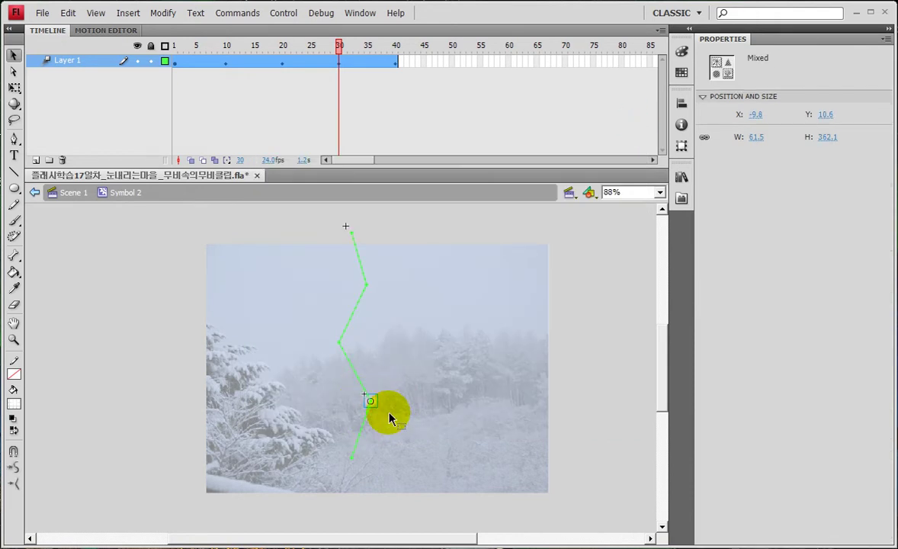
key(shift+Left)
key(shift+Left)
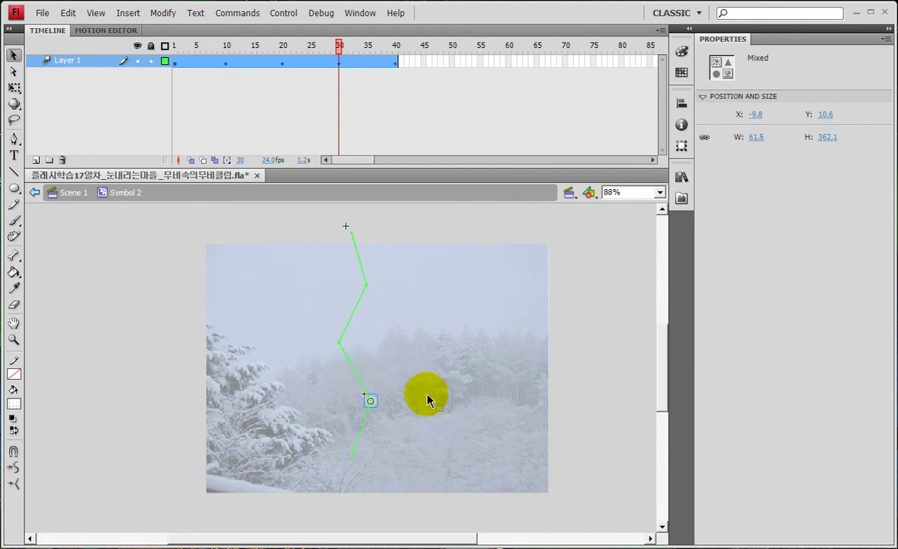
key(ctrl+z)
key(ctrl+z)
- Nudge the snowflake at frame 30 back towards the centre line to reduce its sideways sway
click(355, 414)
click(373, 404)
key(shift+Left)
key(shift+Left)
key(shift+Left)
key(Right)
key(Right)
key(Right)
key(Right)
key(Right)
key(Right)
key(Right)
key(Right)
key(Right)
key(Right)
key(Right)
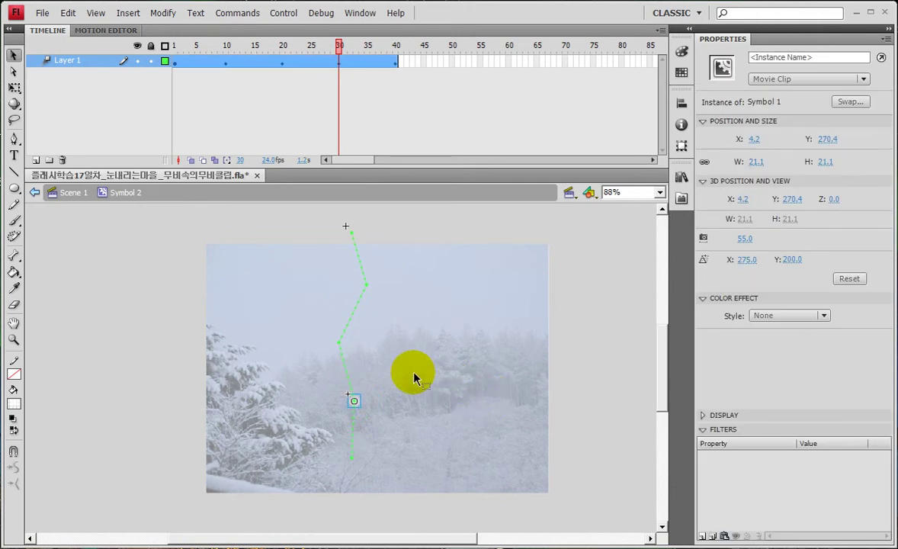
- Narrow the sway by nudging the snowflake slightly inward at frames 10 and 20, and test the movie
click(225, 62)
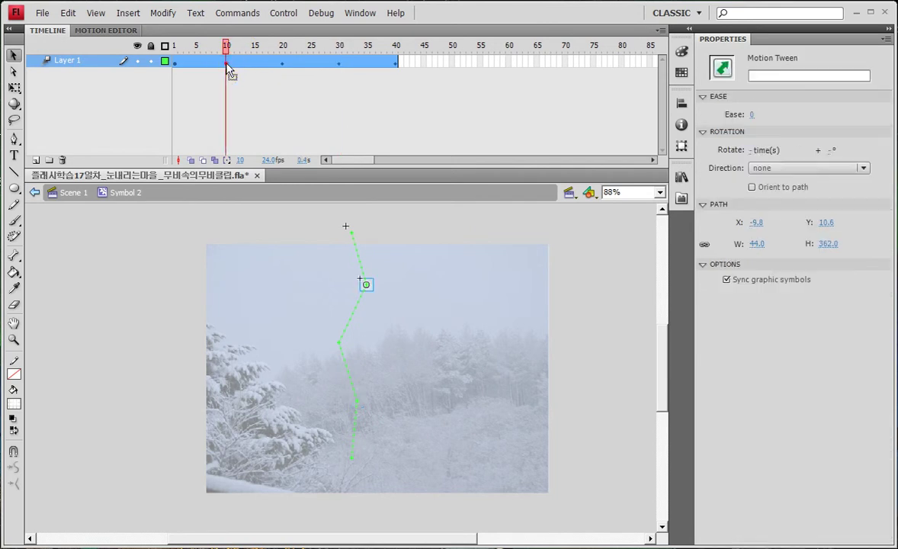
click(282, 64)
key(Right)
key(Right)
key(Right)
key(Right)
key(Right)
key(Right)
key(Right)
key(Right)
key(ctrl+Return)
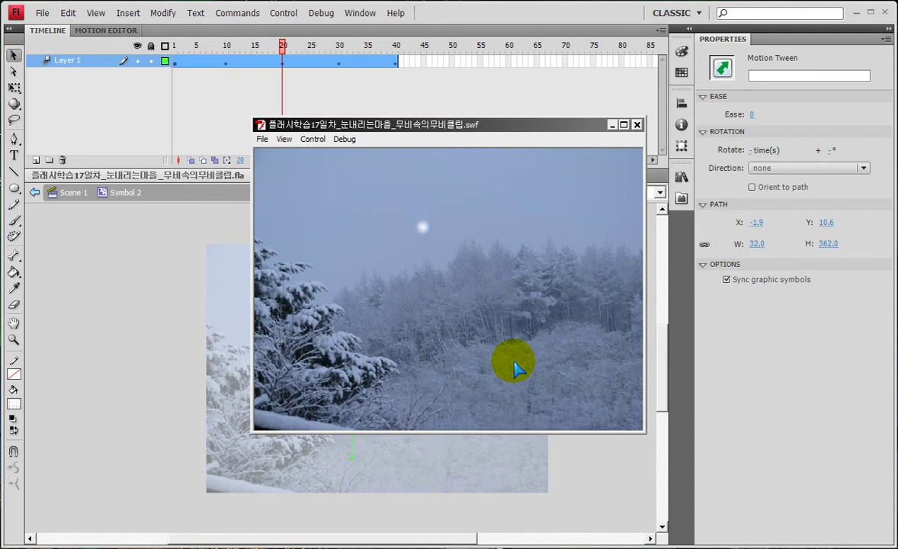
click(637, 124)
- Fade out the snowflake at frame 40 with an Alpha color effect of 0%, and test the movie
click(393, 61)
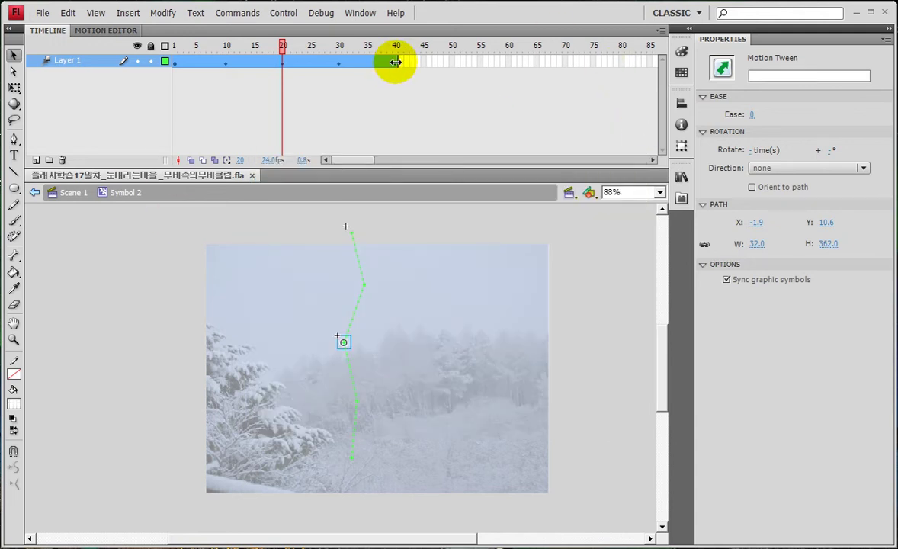
click(351, 459)
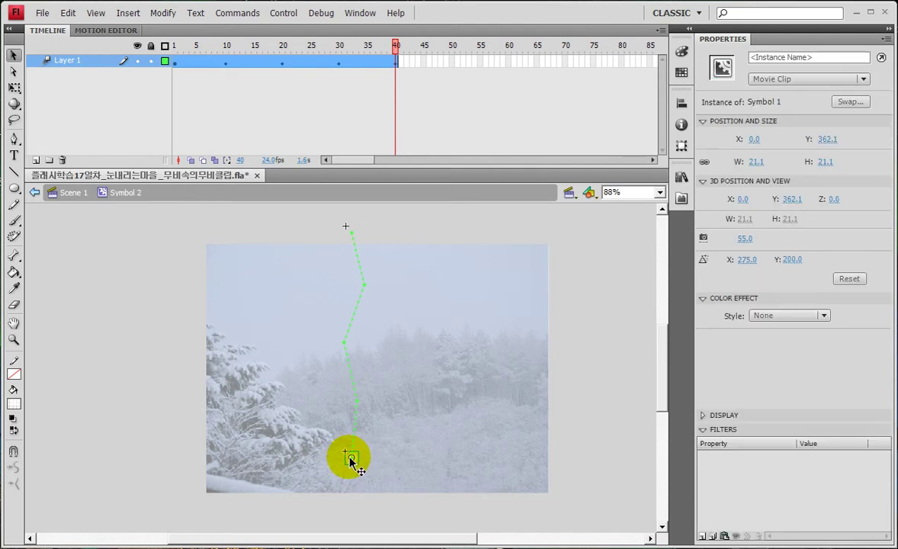
click(793, 315)
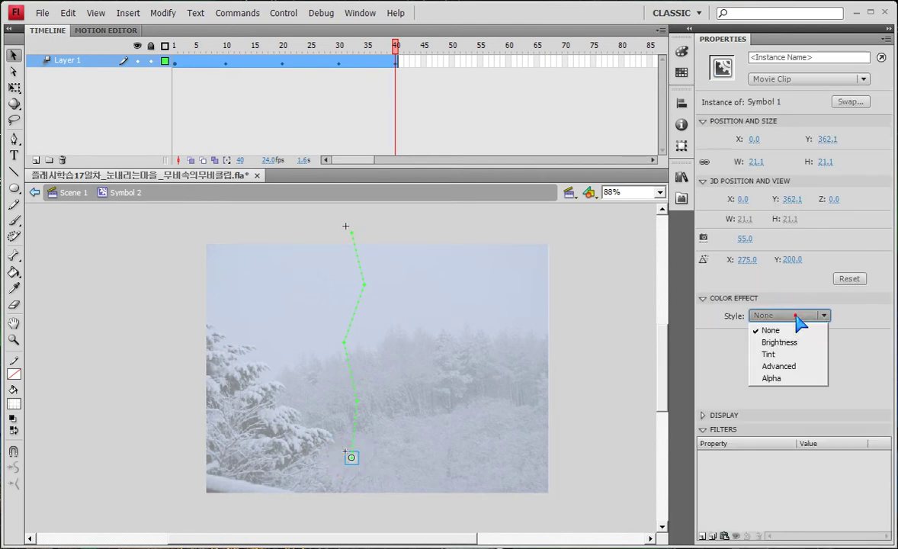
click(780, 379)
drag(822, 343, 684, 345)
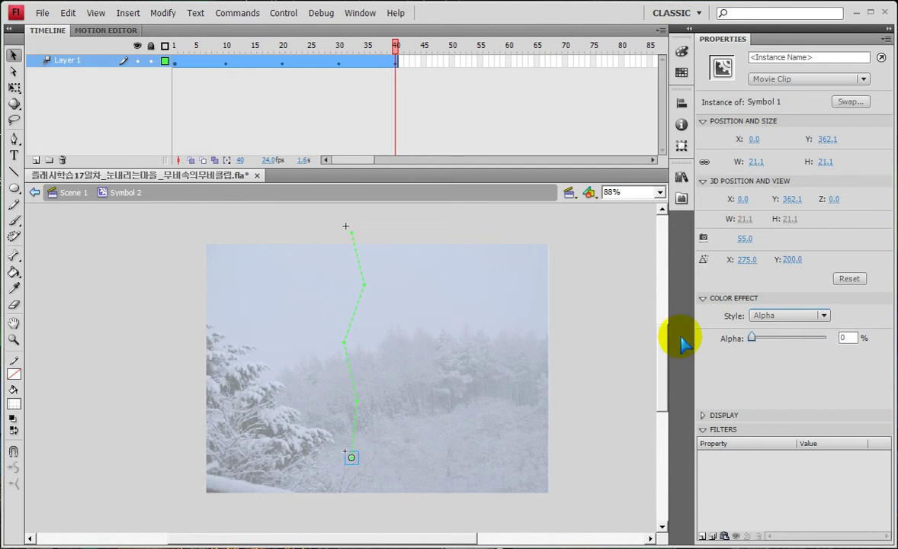
key(ctrl+Return)
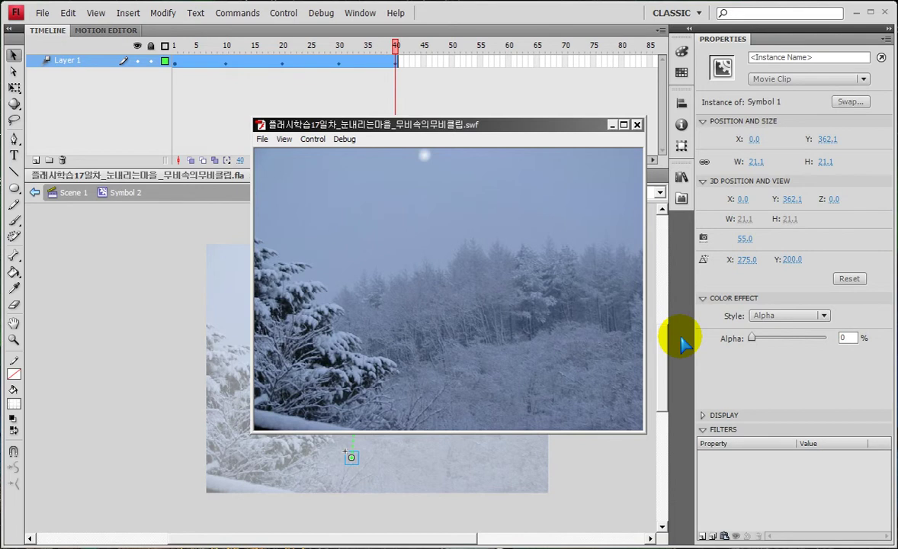
click(637, 124)
- Return to Scene 1 and set the document's frame rate to 30 fps
click(70, 200)
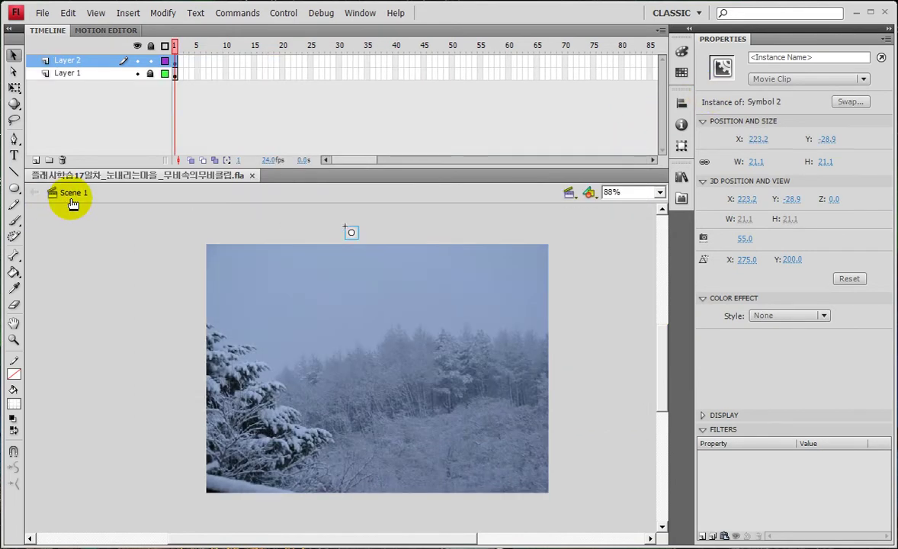
click(410, 290)
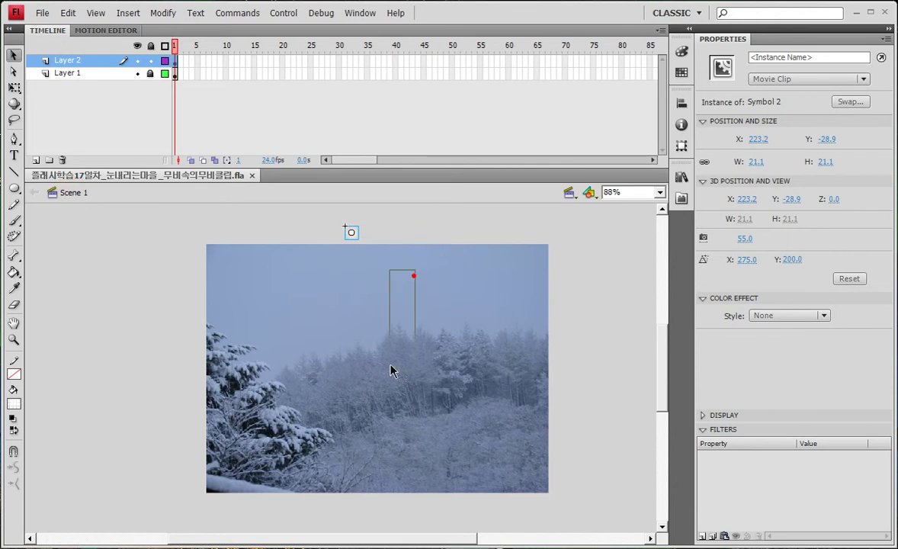
drag(269, 162, 271, 168)
drag(187, 152, 186, 181)
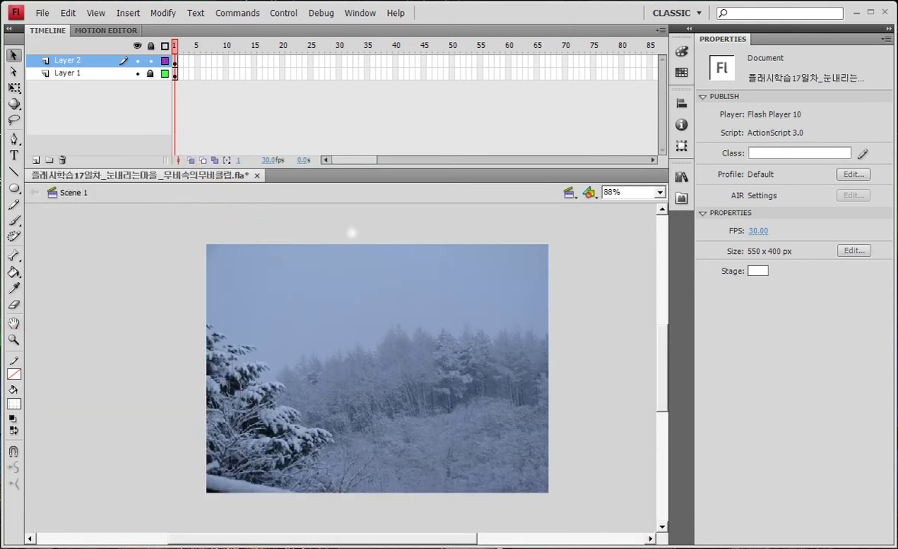
- Duplicate the snowflake several times, scattering the copies across the empty area above the photo's middle and right side
click(14, 323)
mouse_move(310, 296)
mouse_down()
mouse_move(280, 363)
mouse_move(271, 360)
mouse_up()
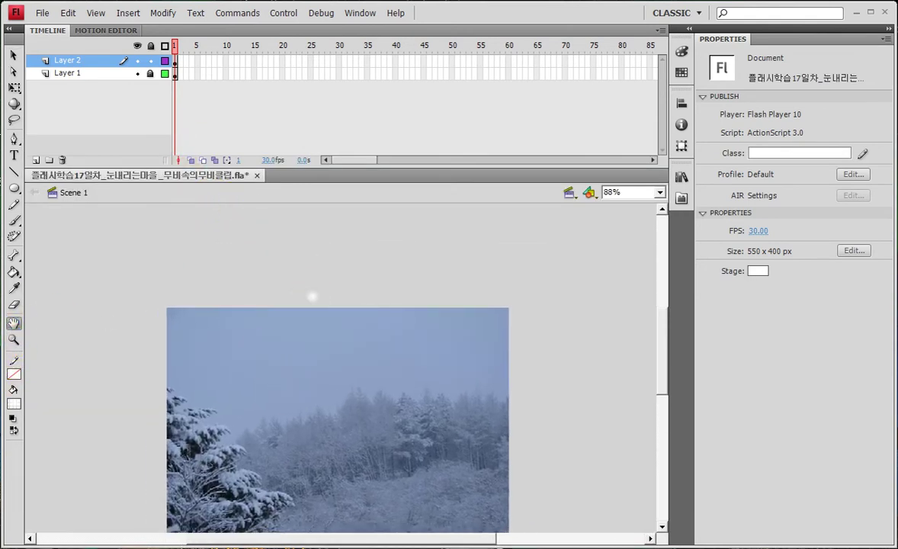
click(14, 52)
drag(274, 282, 393, 279)
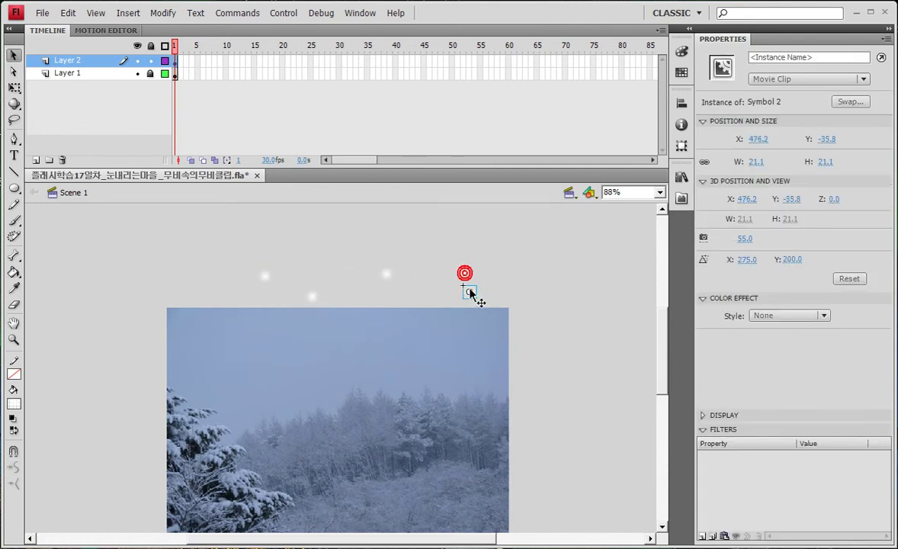
mouse_move(315, 250)
mouse_down()
mouse_move(327, 261)
mouse_move(230, 234)
mouse_move(305, 267)
mouse_up()
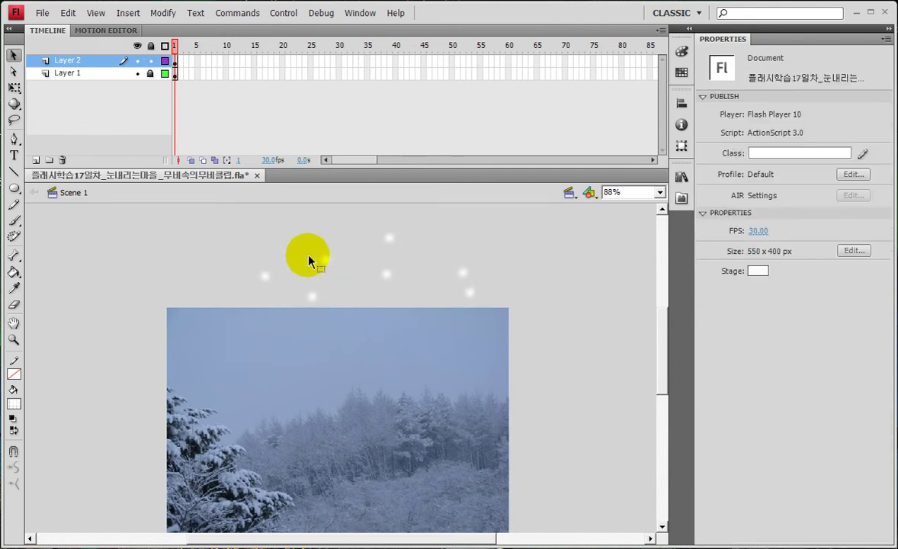
- Add more snowflake copies above the photo's left side and shift some right-hand flakes for irregular spacing
click(318, 261)
drag(174, 289, 195, 290)
drag(460, 269, 390, 289)
drag(308, 256, 226, 256)
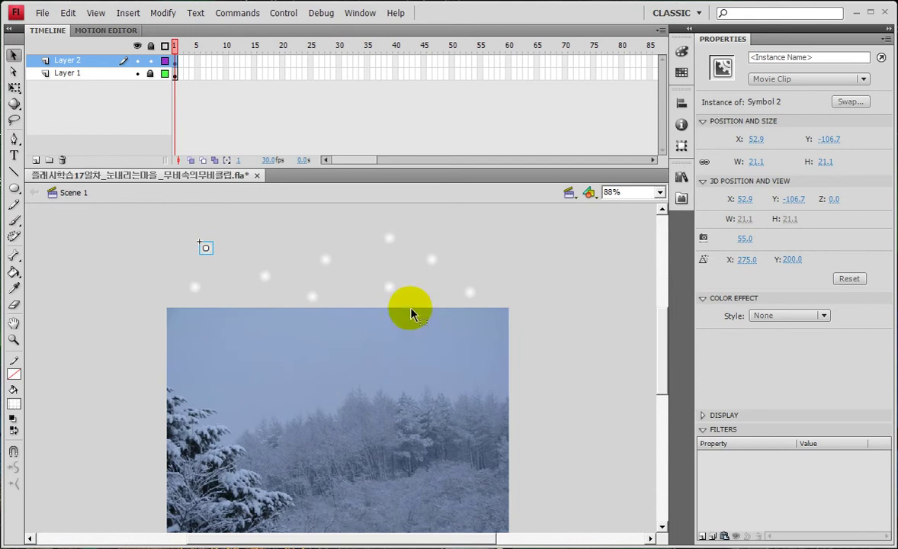
drag(391, 238, 404, 242)
- Scale the upper-left snowflake to 55% with the Transform settings
click(14, 340)
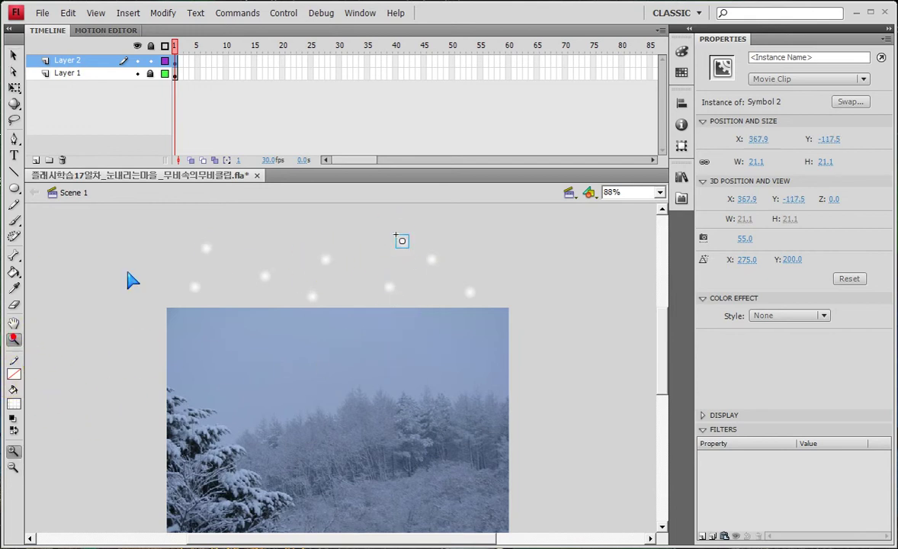
click(162, 232)
click(15, 88)
click(263, 268)
key(ctrl+l)
click(680, 146)
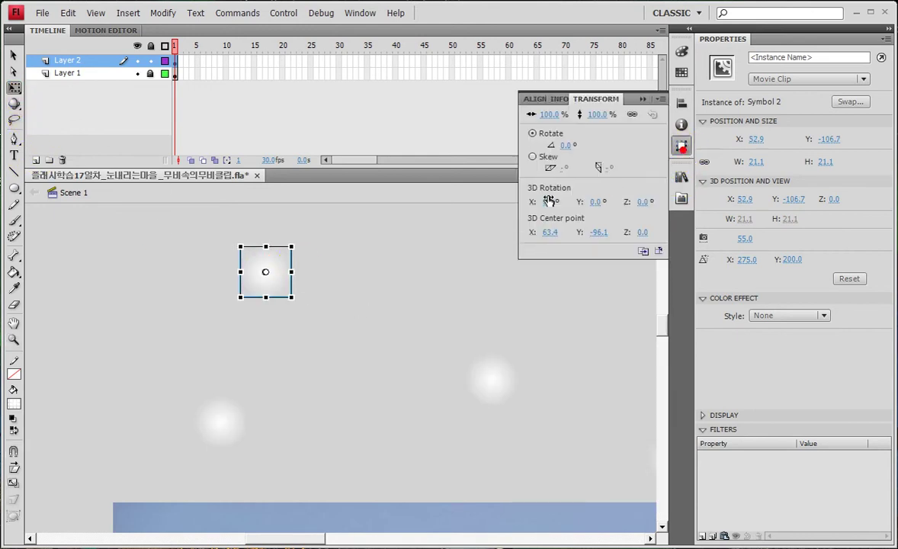
click(553, 115)
text(55)
key(Return)
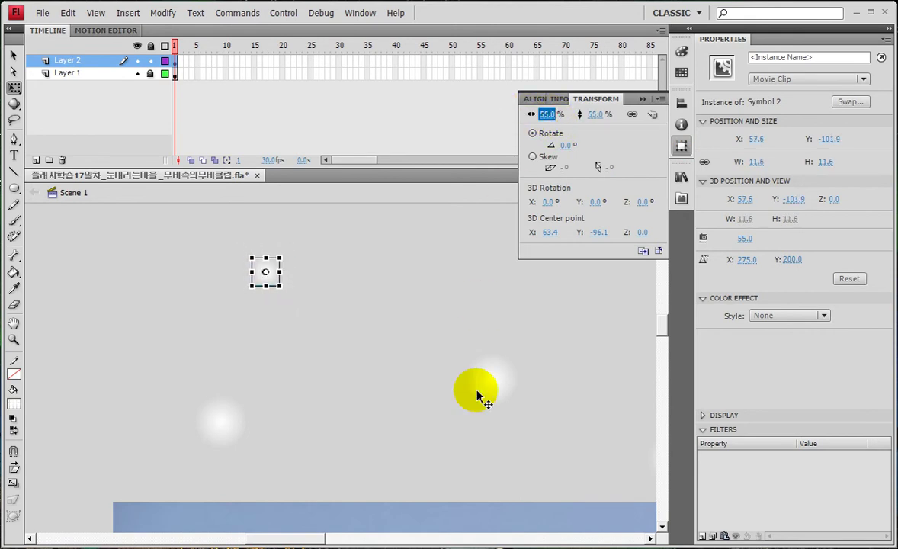
- Enlarge the snowflake to the lower right of the shrunken one to 125%
click(488, 377)
click(683, 148)
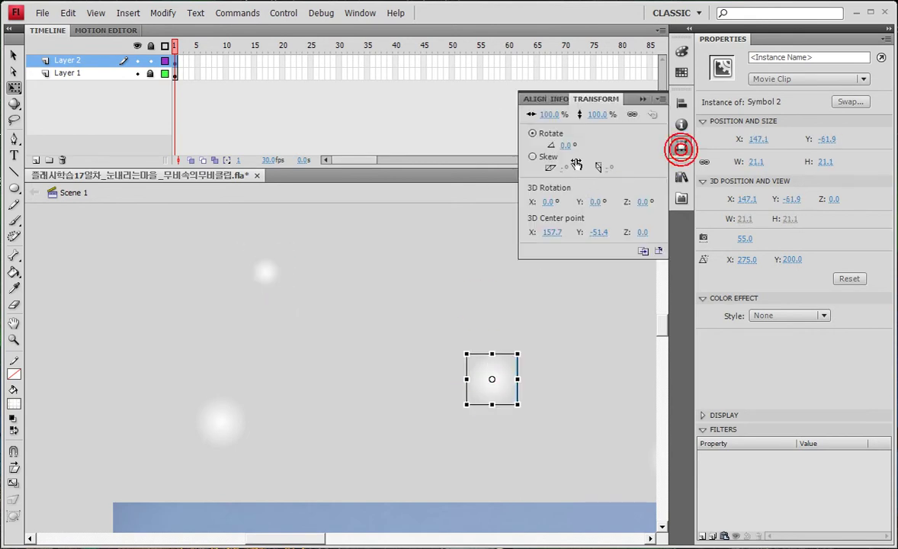
drag(545, 114, 567, 115)
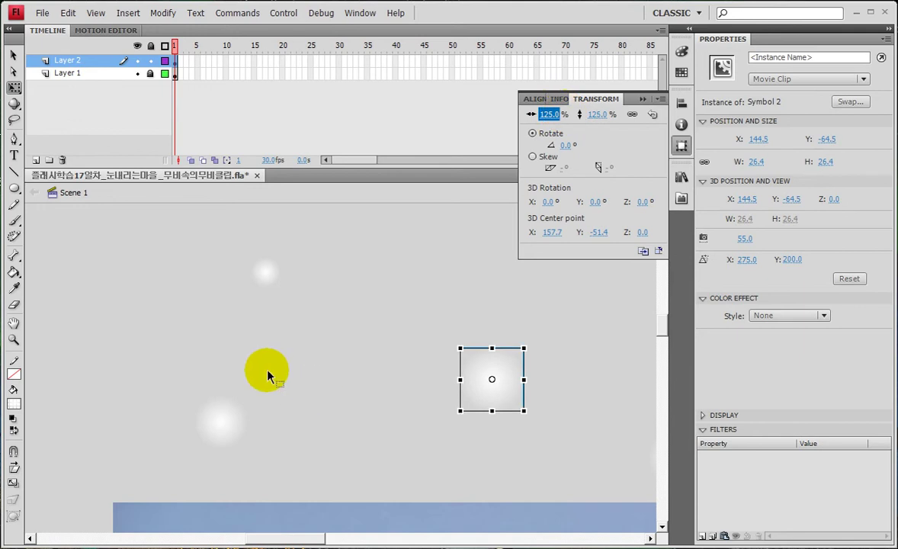
- Move the topmost snowflake up and slightly left, to about X 351, Y -138
click(220, 421)
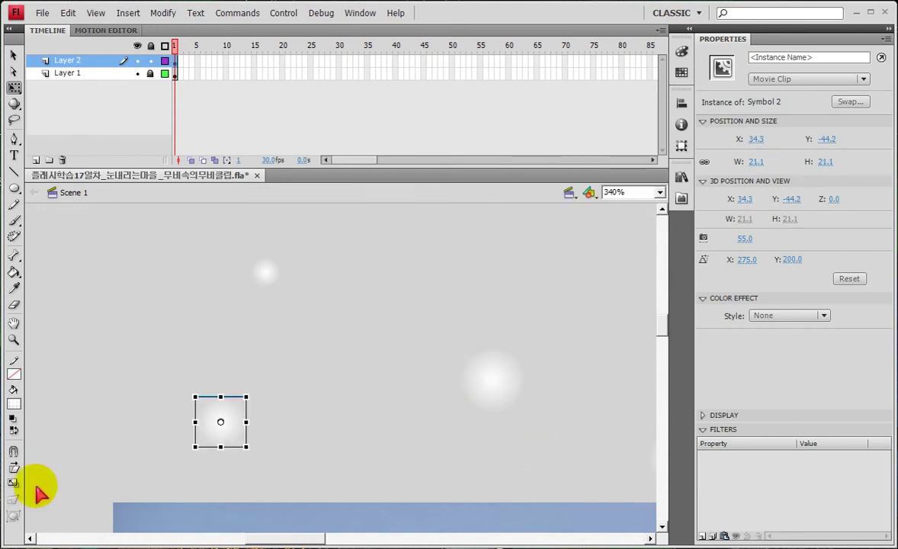
click(14, 322)
double_click(14, 323)
drag(285, 320, 273, 371)
click(14, 55)
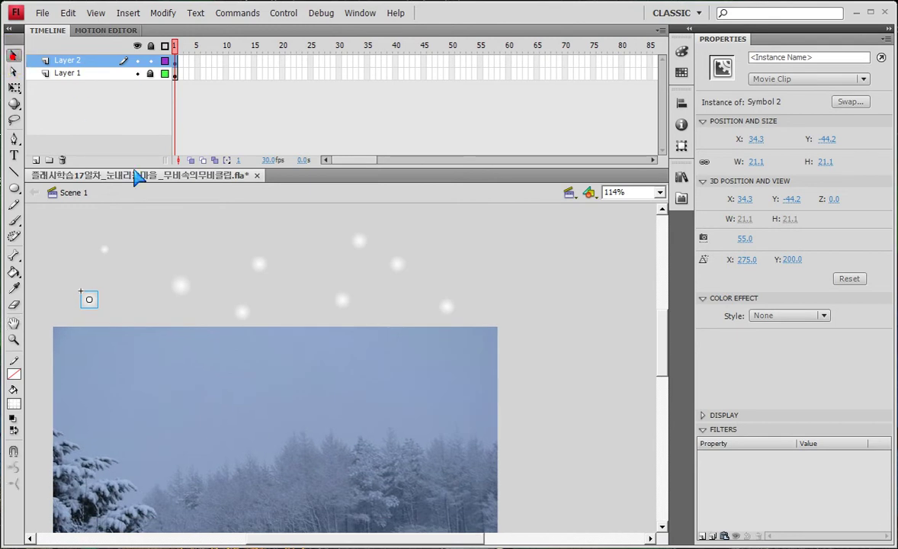
drag(366, 253, 352, 237)
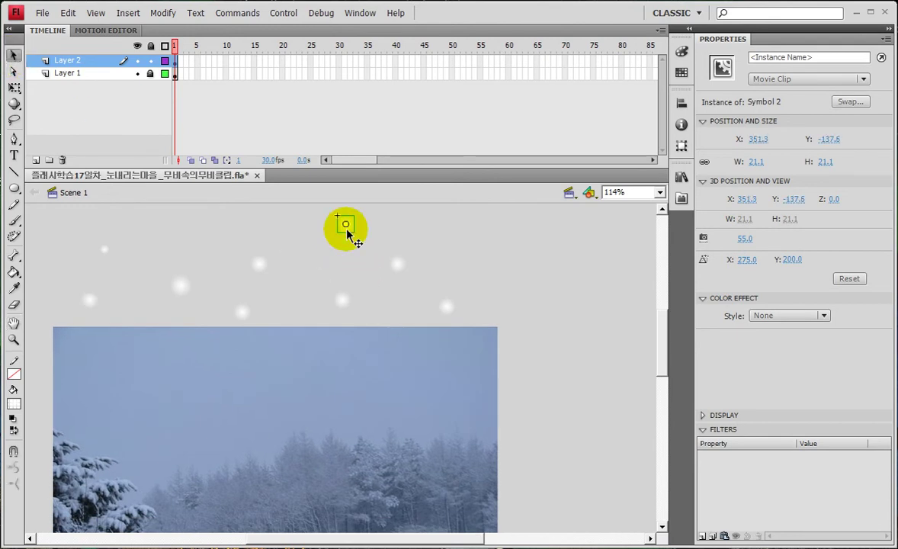
- Scale the topmost snowflake to 45%
click(14, 339)
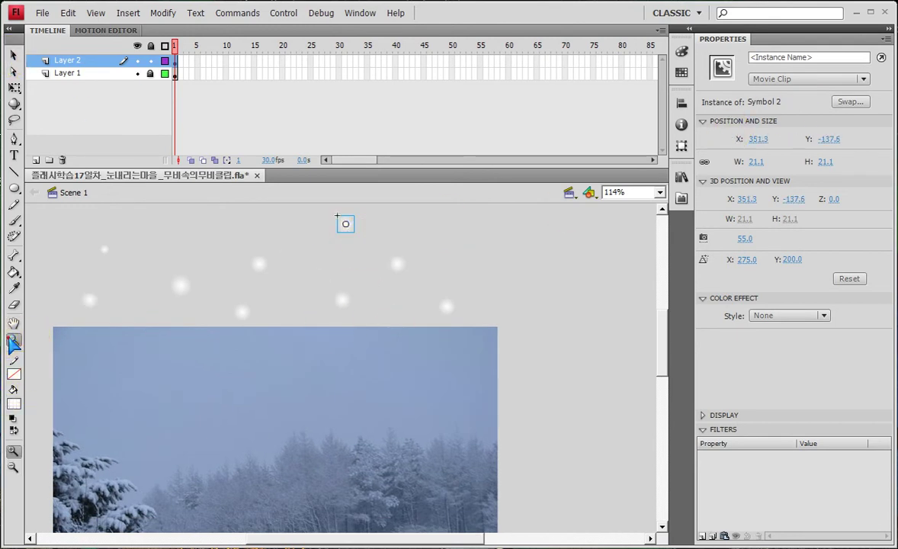
drag(381, 253, 325, 203)
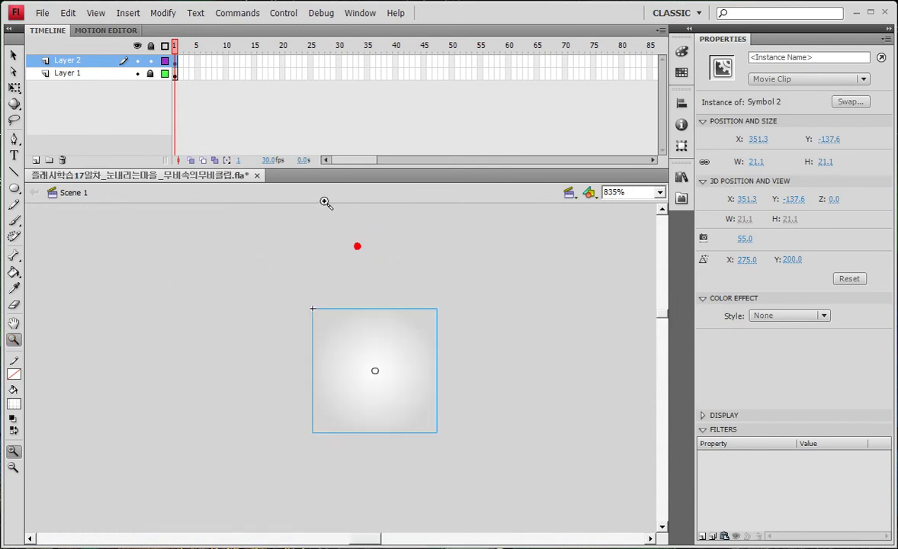
click(682, 145)
click(549, 114)
text(45)
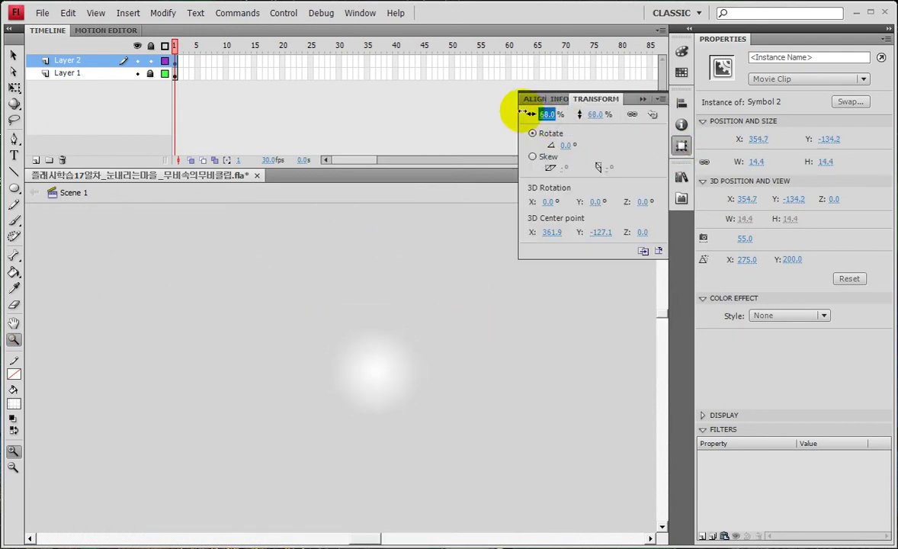
key(Return)
- Scale the upper snowflake above the middle of the photo to 58%
click(14, 373)
double_click(14, 340)
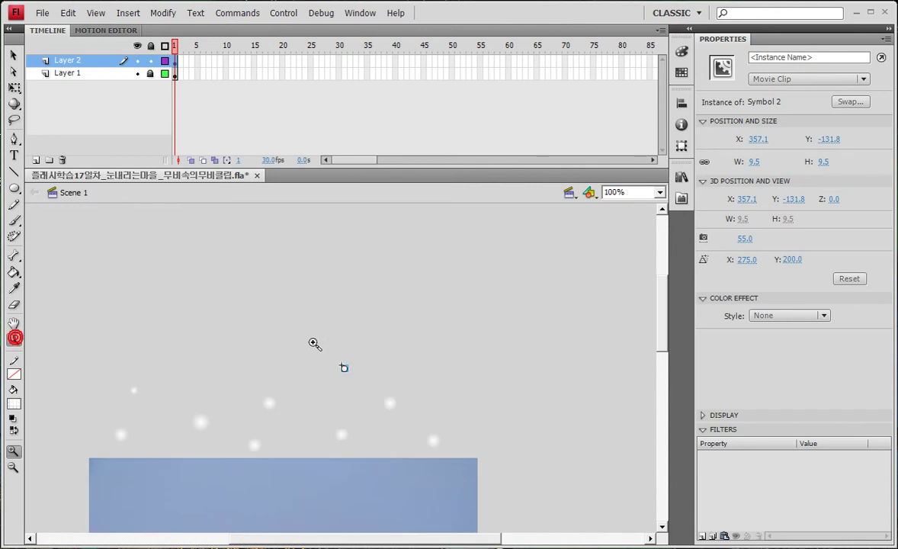
mouse_move(223, 387)
mouse_down()
mouse_move(231, 392)
mouse_move(226, 380)
mouse_up()
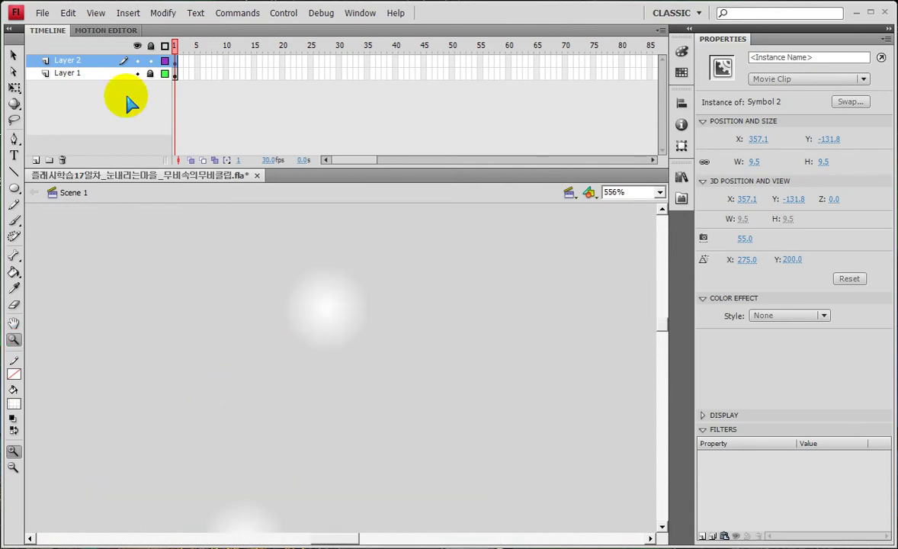
click(14, 87)
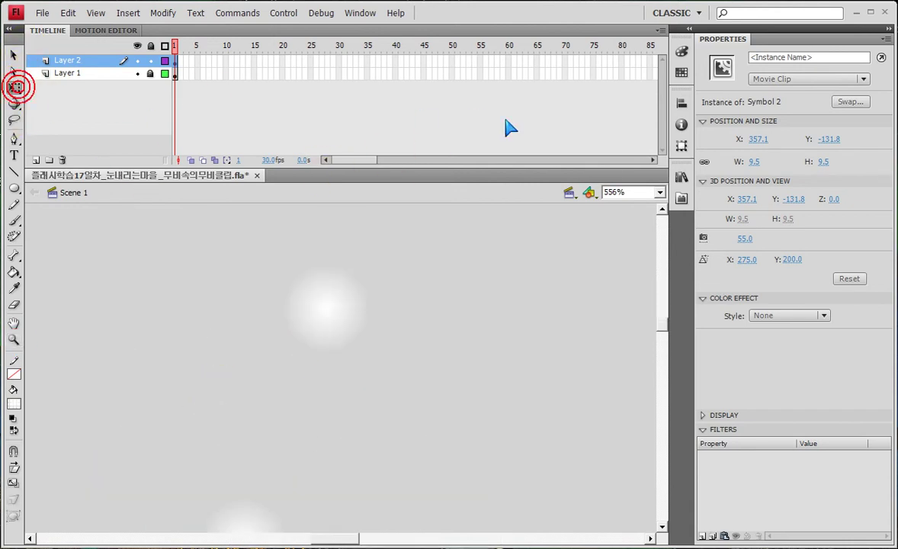
click(327, 320)
click(681, 145)
drag(561, 125, 503, 114)
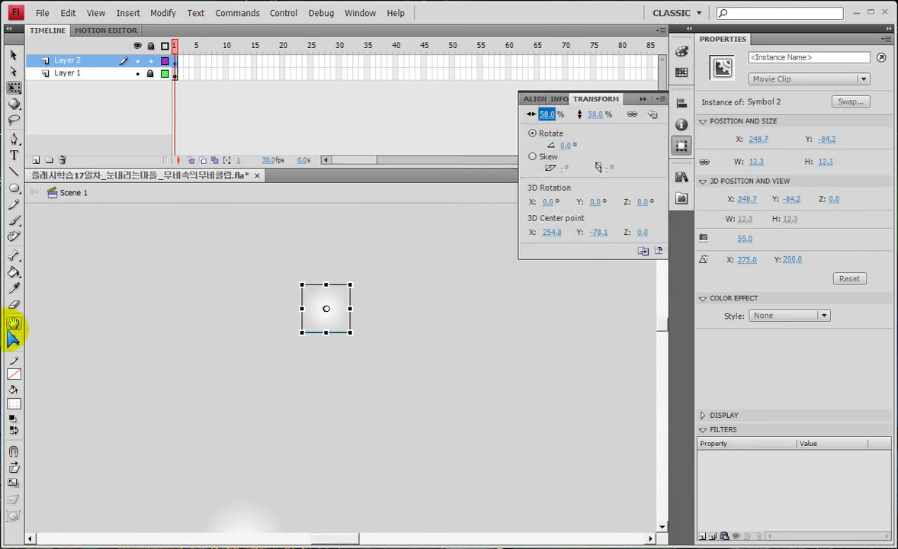
- Scale the rightmost snowflake to 77% and test the movie
double_click(13, 339)
click(537, 384)
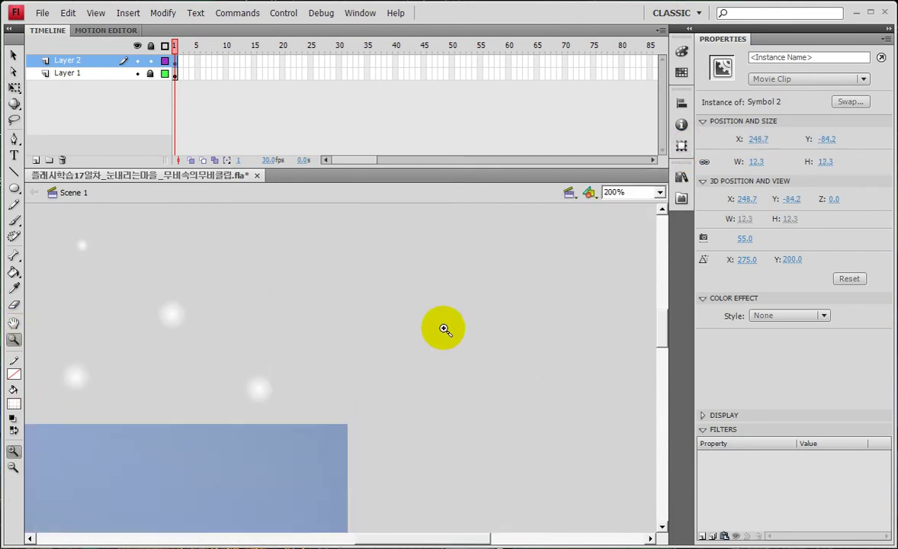
click(13, 87)
click(258, 388)
click(721, 68)
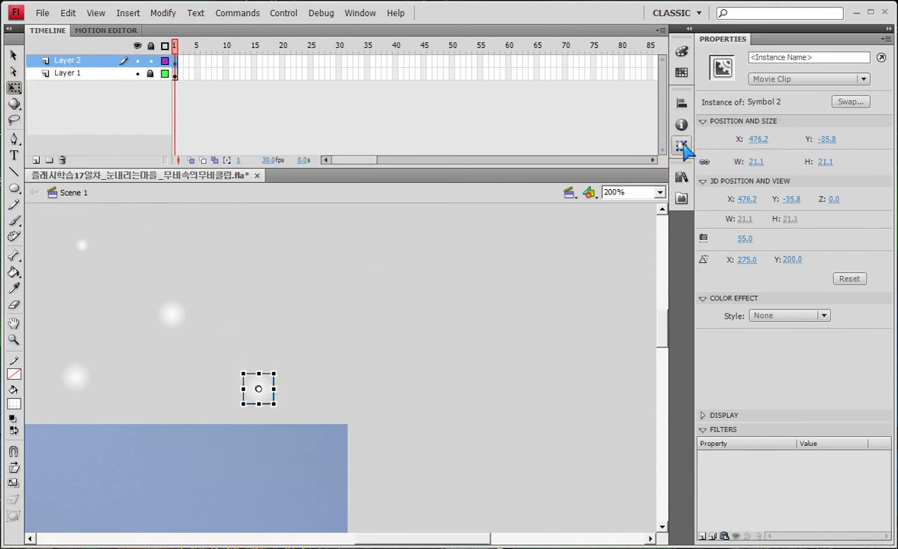
click(682, 145)
click(545, 114)
text(77)
key(Return)
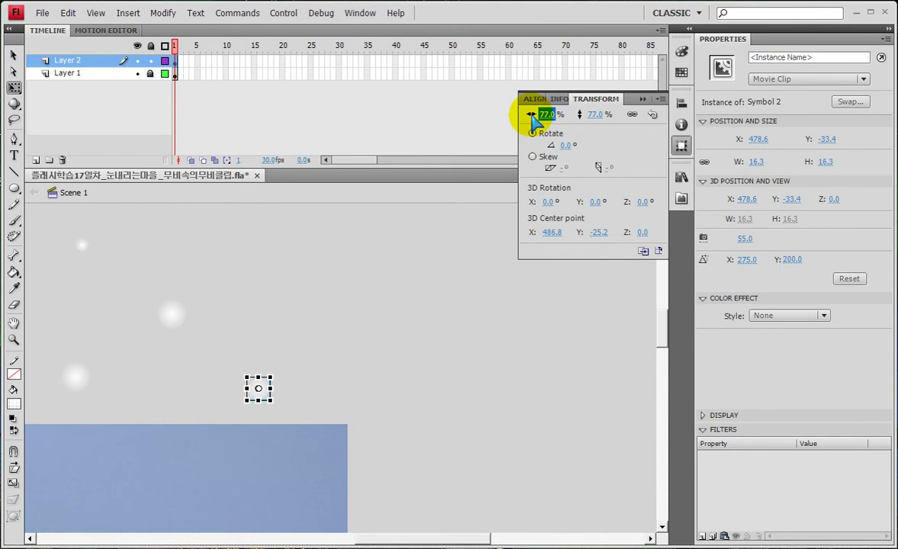
key(ctrl+Return)
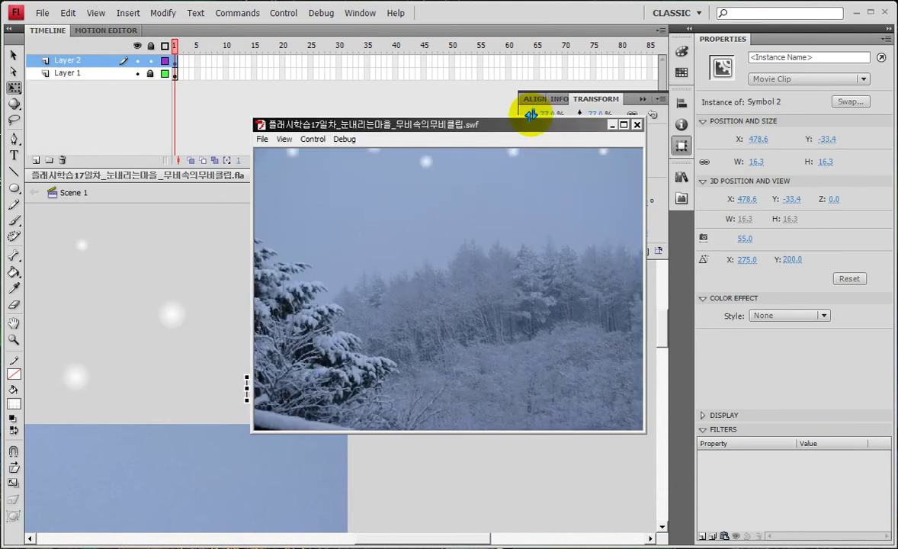
click(636, 124)
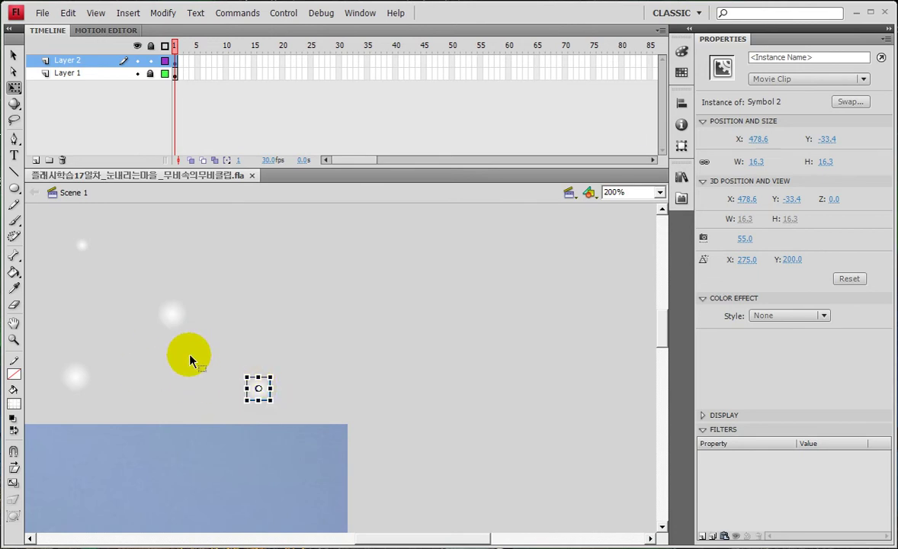
- Select the largest snowflake together with the small flake to its right and nudge both upward
key(ctrl+minus)
key(ctrl+minus)
key(ctrl+minus)
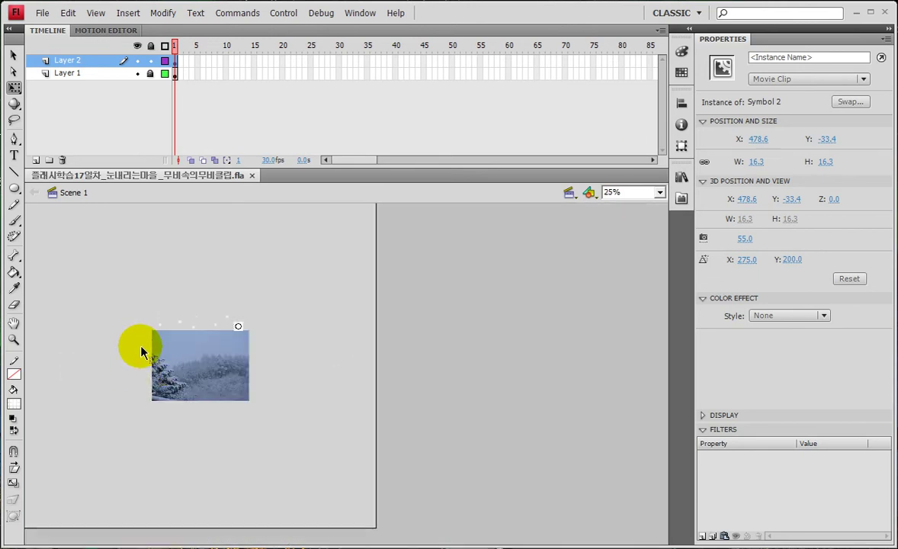
click(14, 340)
drag(117, 263, 266, 367)
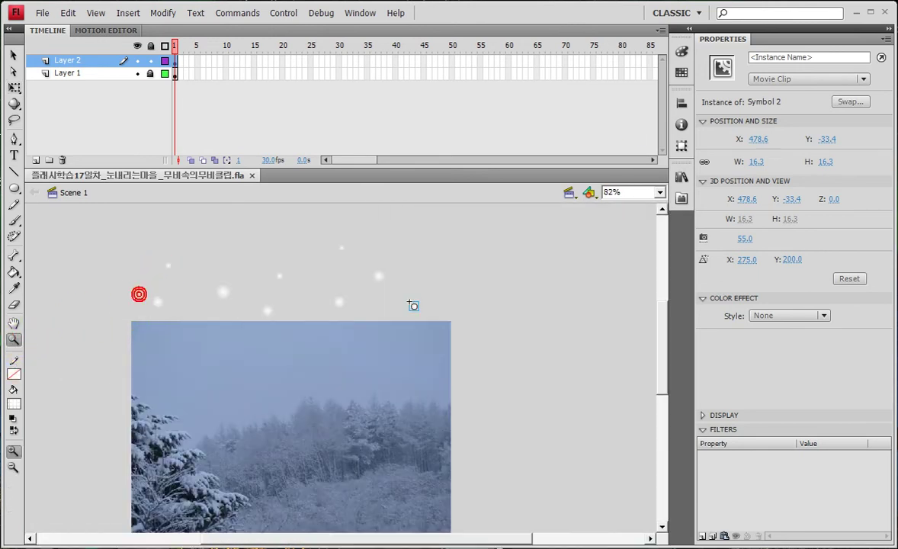
click(14, 55)
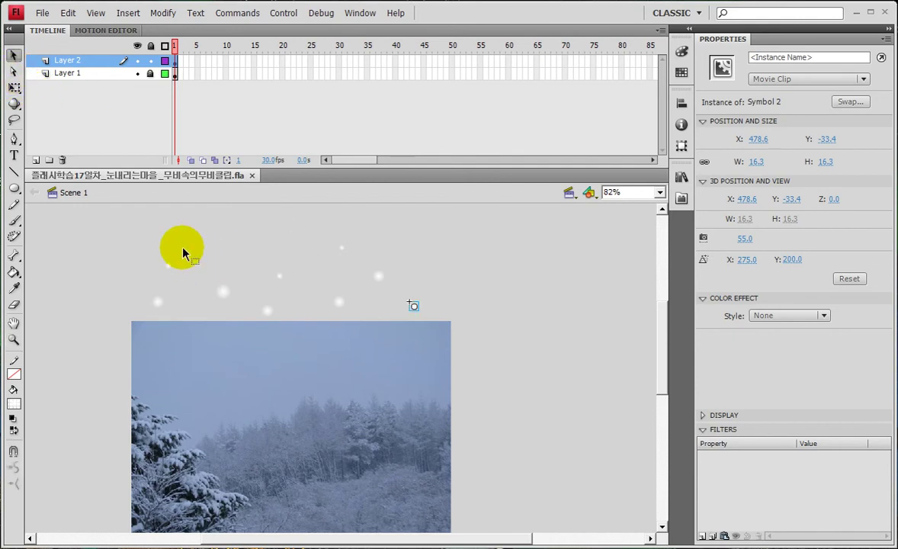
drag(237, 263, 308, 290)
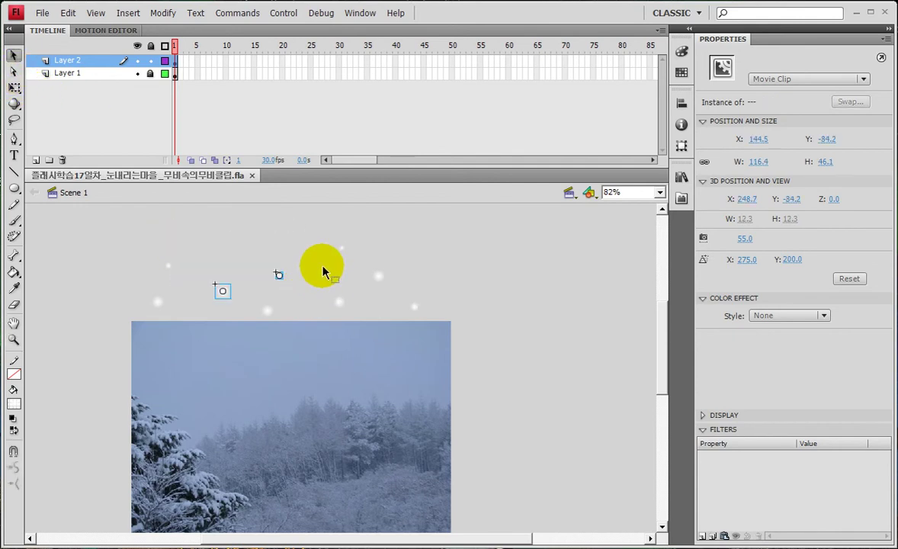
key(Up)
key(Up)
key(Up)
key(Up)
key(Up)
key(Up)
key(Up)
key(Up)
key(Up)
key(Up)
key(Up)
key(Up)
key(Up)
key(Up)
key(Up)
key(Up)
key(Up)
key(Up)
key(Up)
key(Up)
- Nudge the topmost small snowflake and the small upper-left snowflake higher above the stage
drag(310, 227, 369, 266)
key(Up)
key(Up)
key(Up)
key(Up)
key(Up)
key(Up)
key(Up)
key(Up)
key(Up)
key(Up)
key(Up)
key(Up)
key(Up)
key(Up)
key(Up)
key(Up)
key(Up)
key(Up)
key(Up)
key(Up)
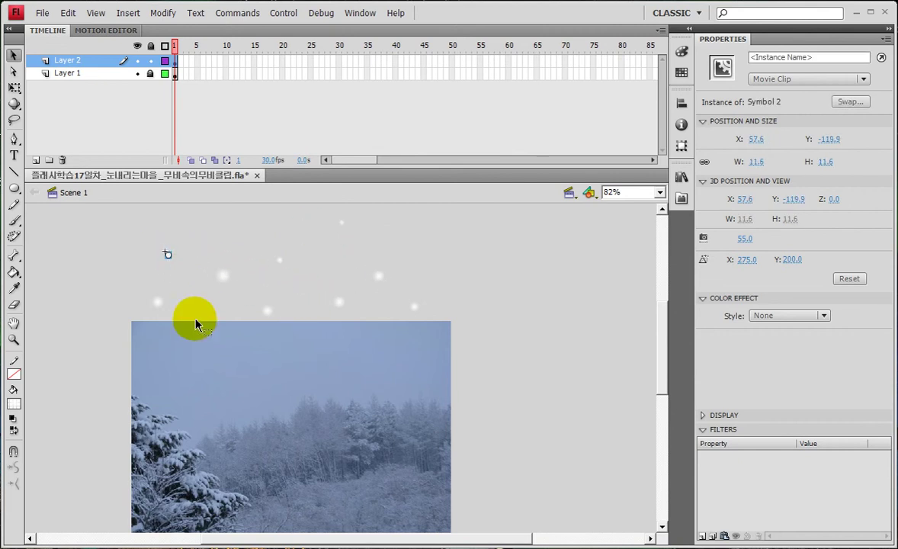
- Nudge the lower flake right of centre upward and raise the largest snowflake to about Y -122
drag(317, 285, 363, 320)
drag(213, 262, 268, 305)
key(Up)
key(Up)
key(Up)
key(Up)
key(Up)
key(Up)
key(Up)
key(Up)
key(Up)
key(Up)
key(Up)
key(Up)
key(Up)
key(Up)
key(Up)
key(Up)
key(Up)
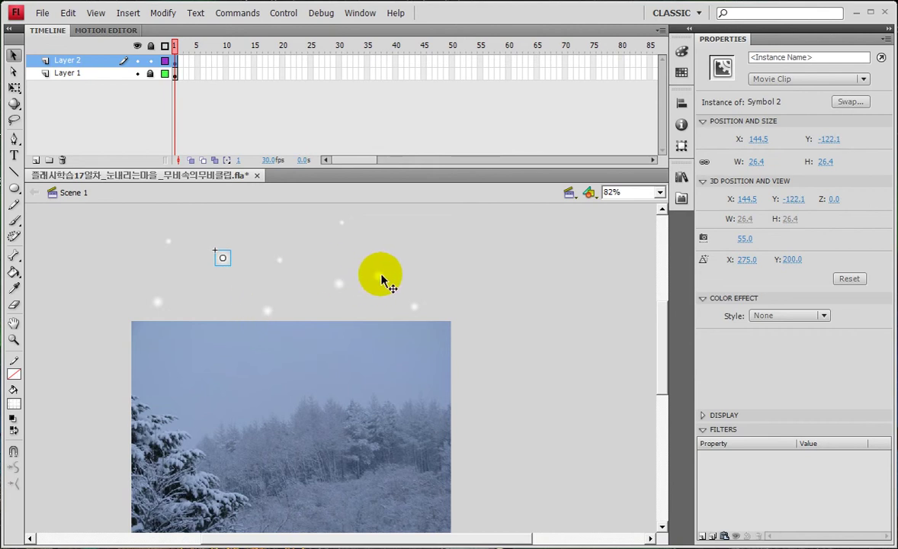
- Test the movie to check the staggered snowfall, and close the preview
click(376, 275)
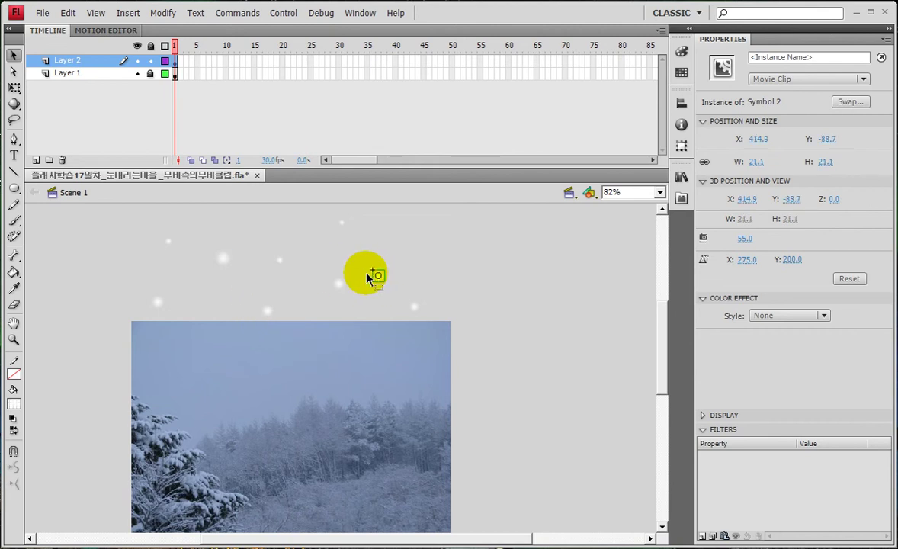
key(ctrl+Return)
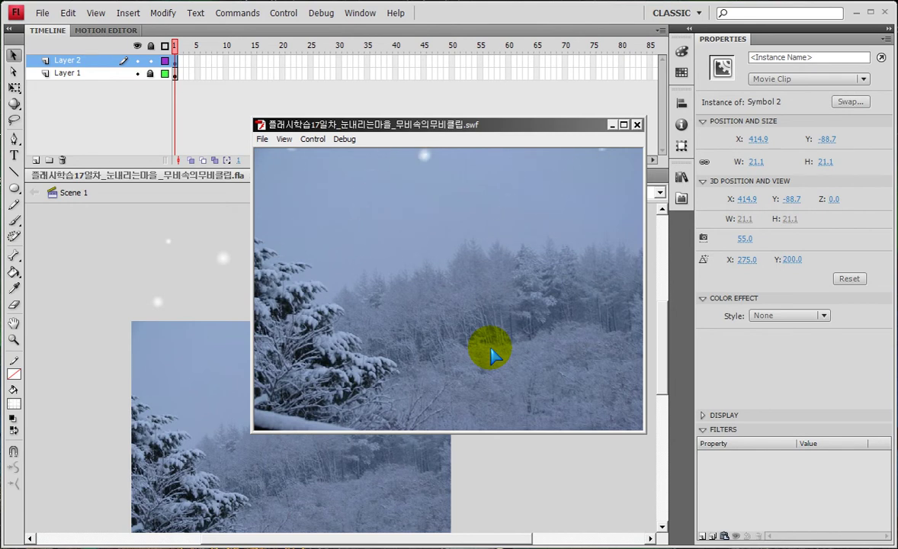
click(637, 124)
- Open the library and compare the previews of Symbol 1 and Symbol 2
click(682, 176)
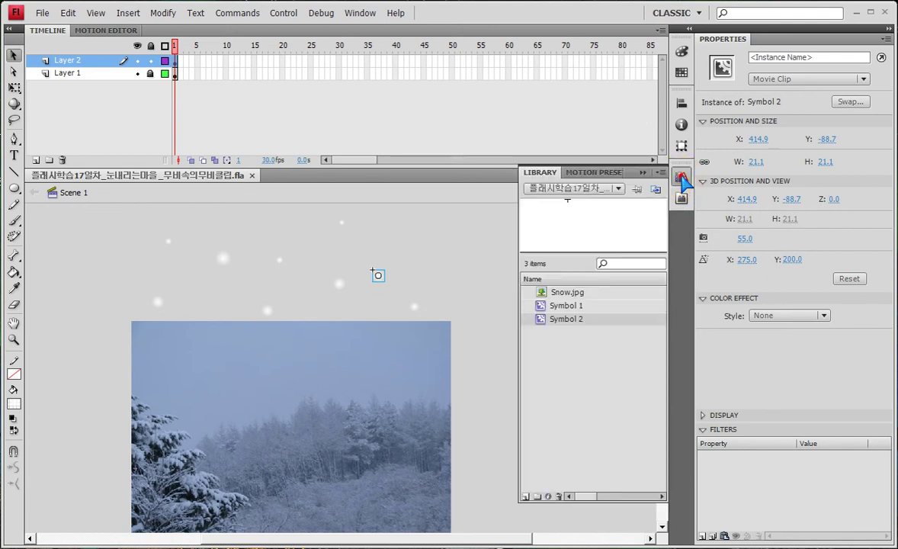
click(541, 305)
click(539, 318)
click(543, 306)
click(548, 319)
click(555, 306)
click(562, 318)
click(553, 305)
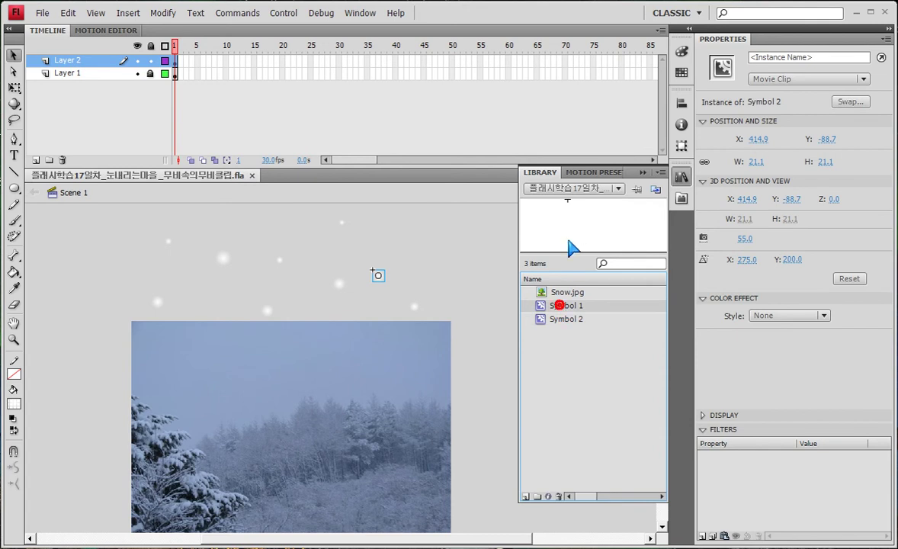
drag(570, 251, 542, 385)
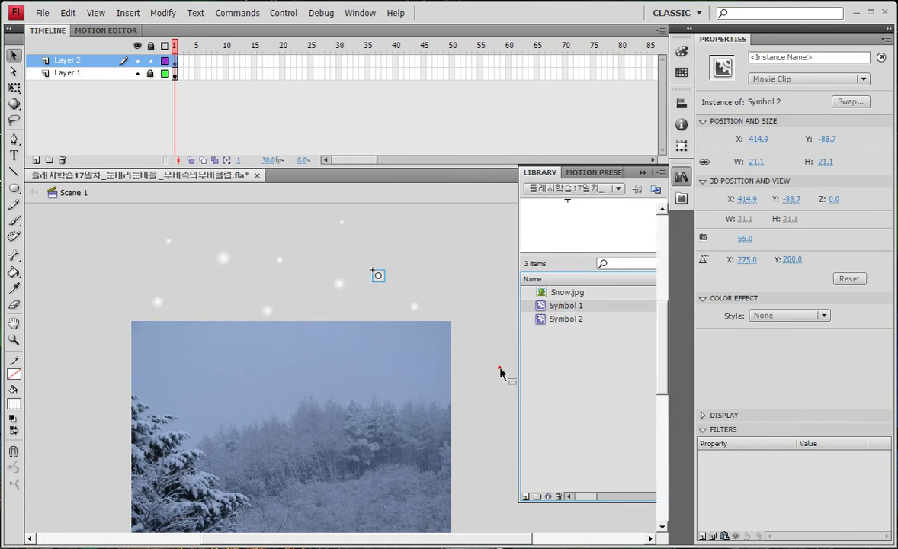
- Deselect everything and set the stage colour to blue #0033CC
click(507, 372)
click(758, 270)
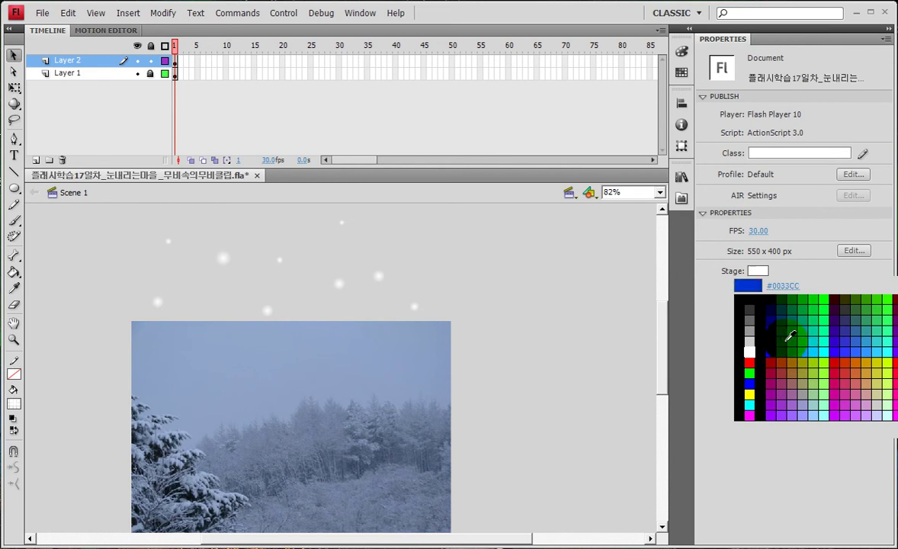
click(786, 340)
click(528, 284)
- Enlarge the library preview, examine Symbol 1 and Symbol 2 against the blue background, and close the library
click(680, 178)
click(560, 316)
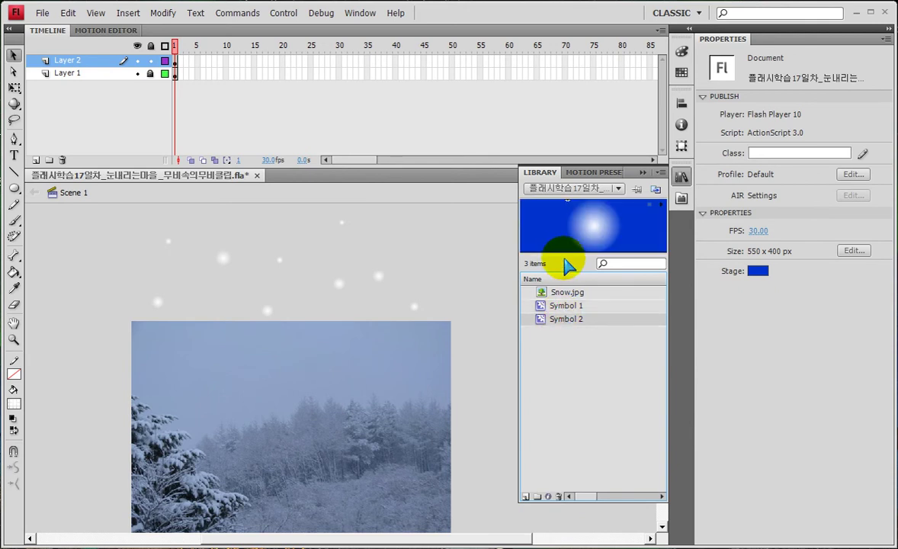
drag(565, 253, 564, 284)
click(565, 347)
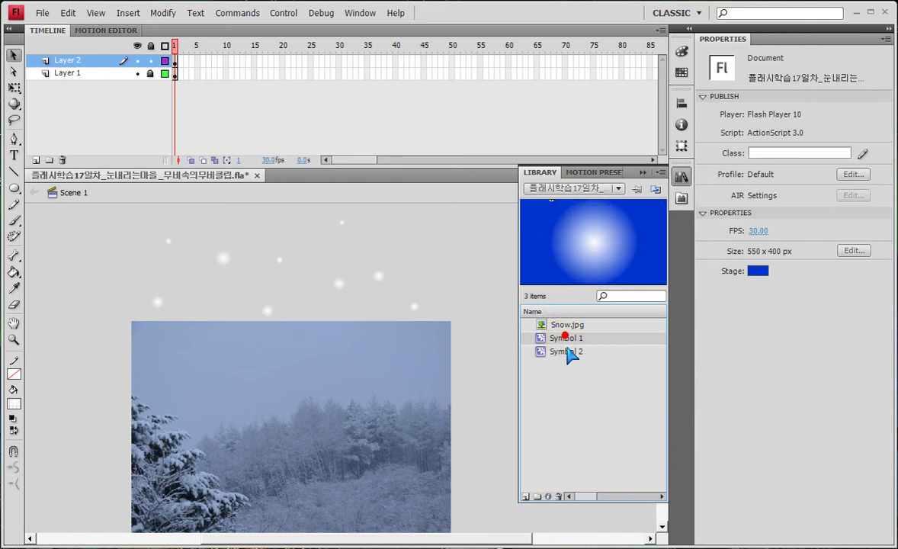
click(639, 186)
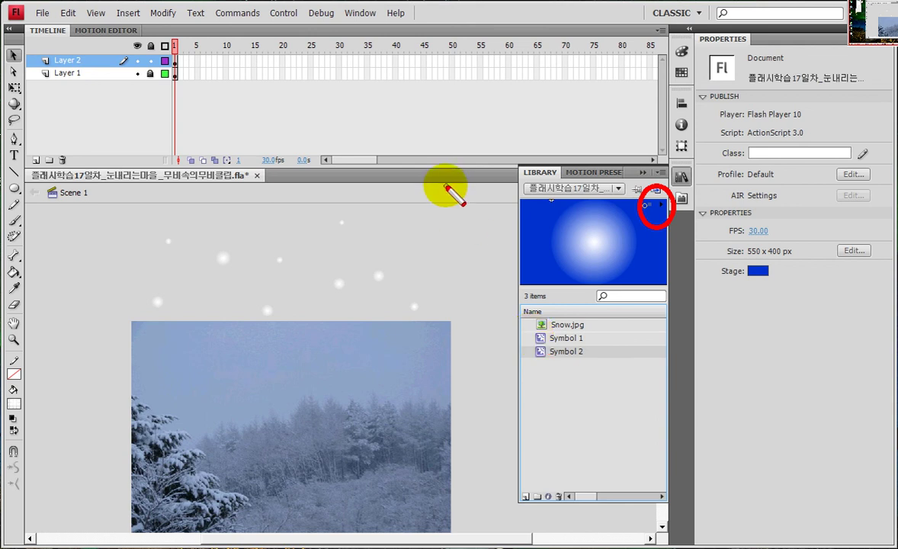
key(ctrl+l)
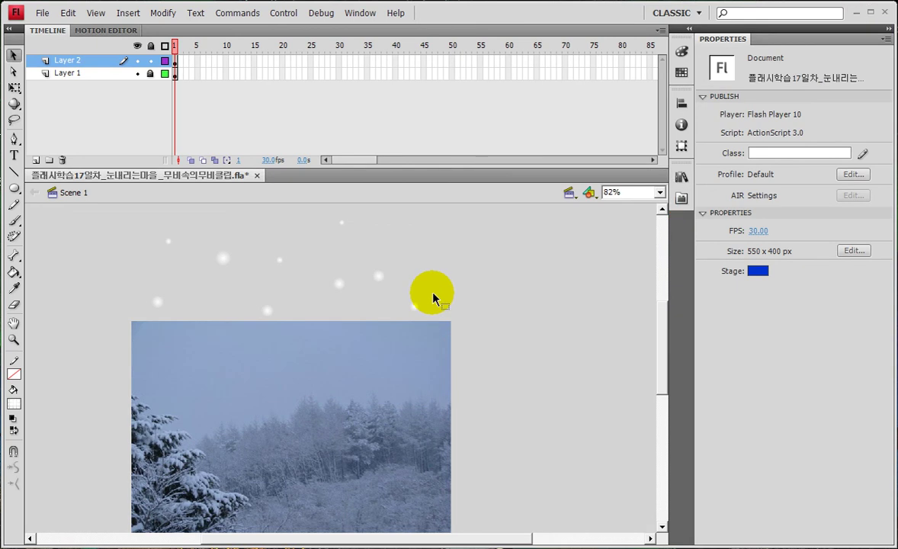